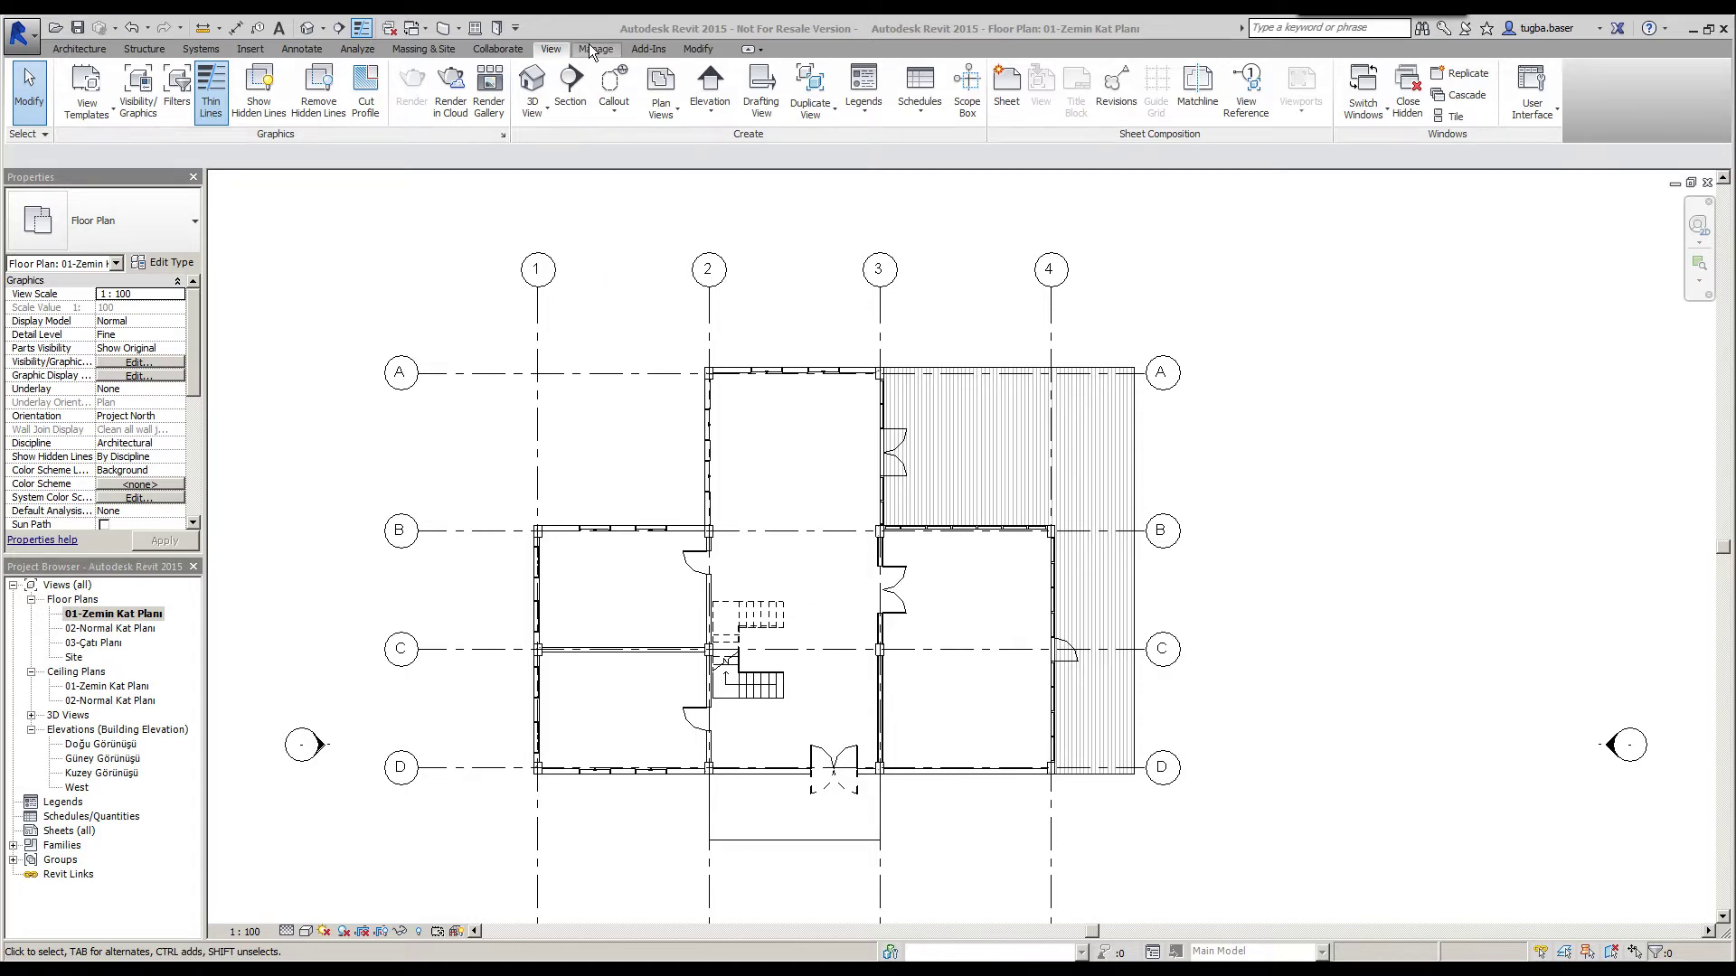
Draw Section 1 horizontally across the plan between grids C and D, nudging it toward grid C.
left_click(571, 88)
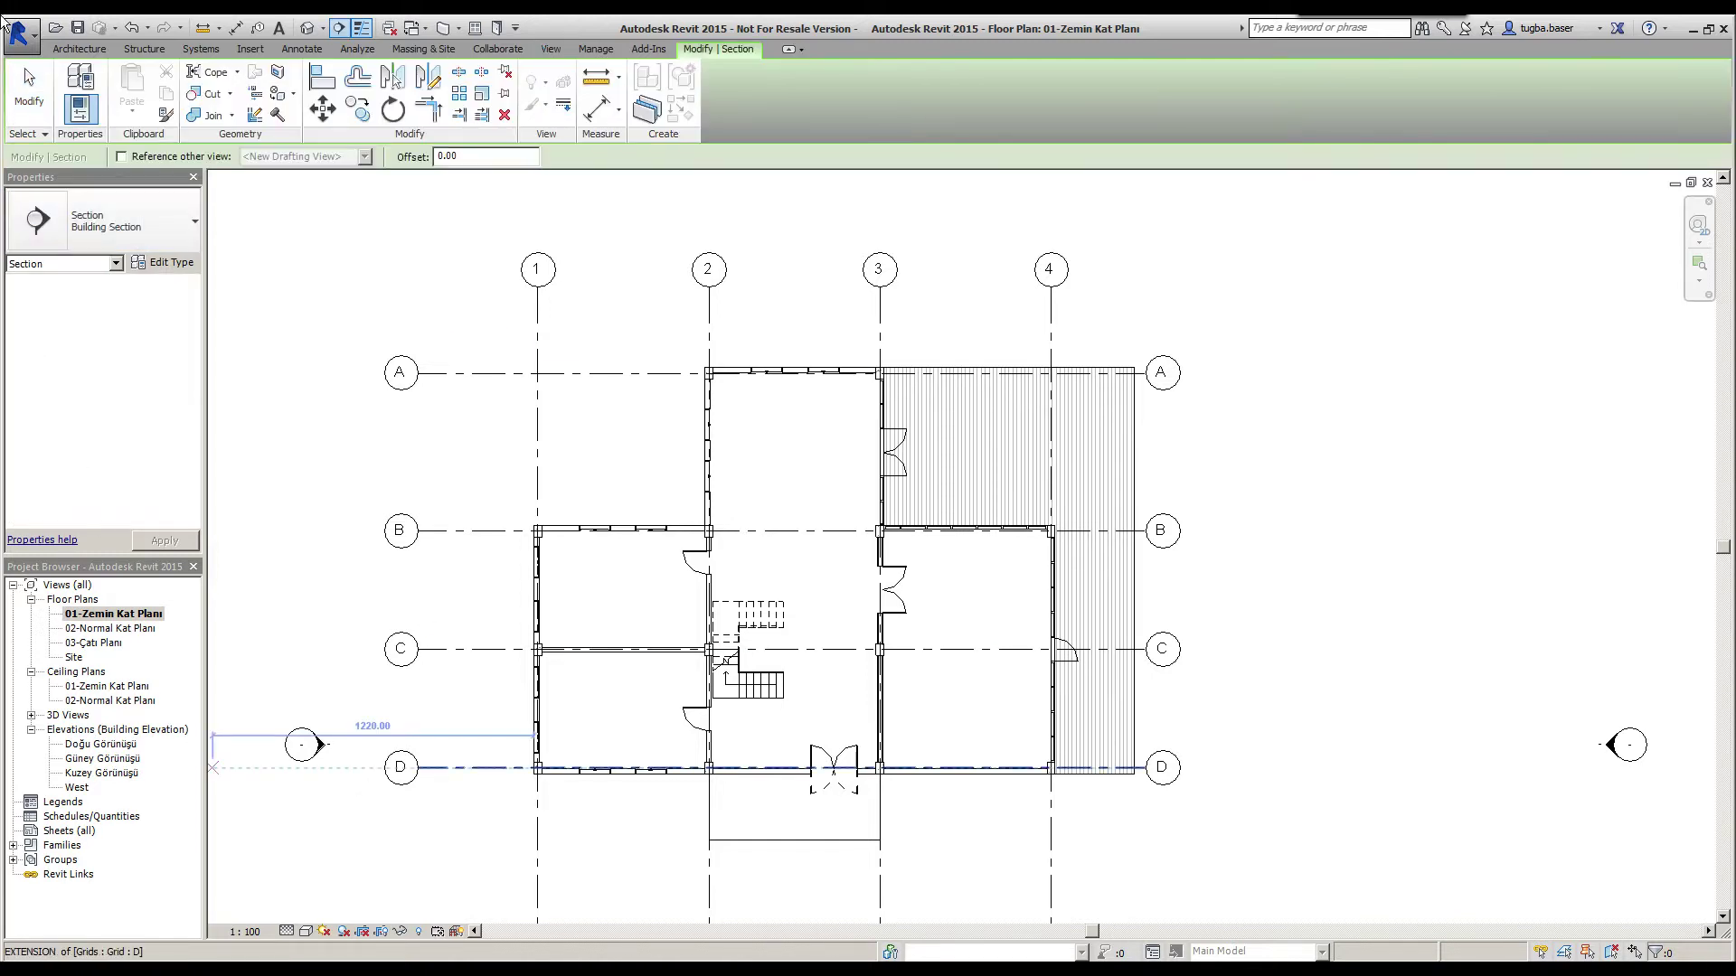
left_click(395, 711)
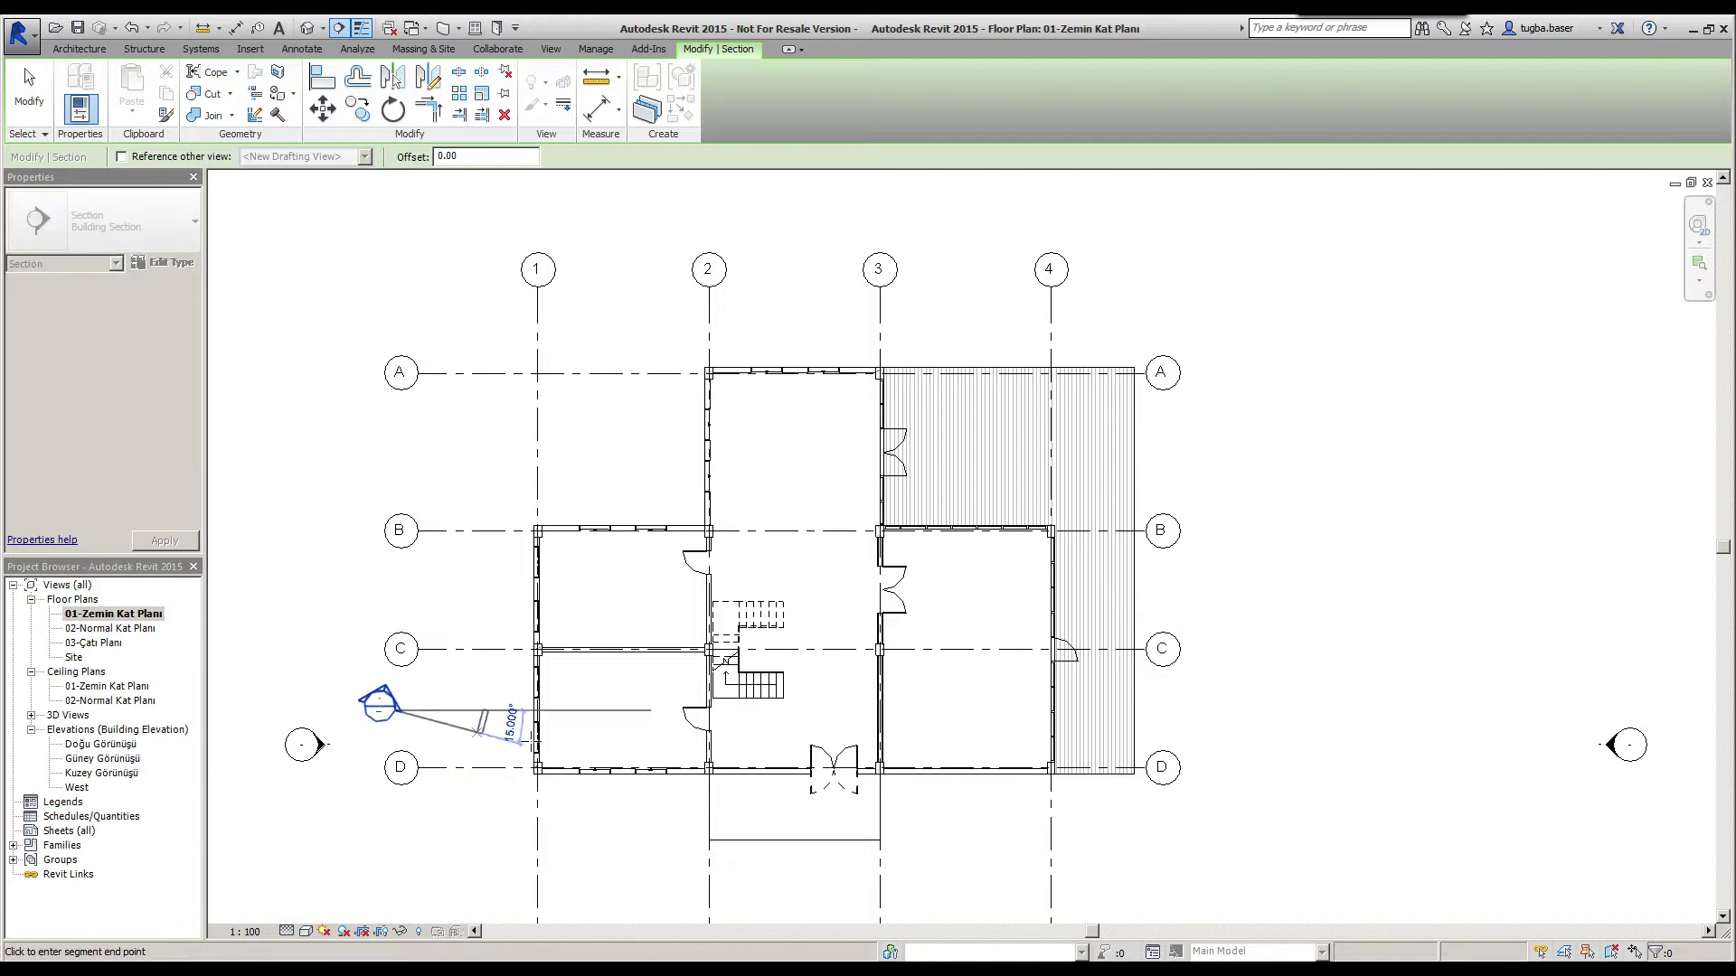
left_click(1217, 711)
key("Escape")
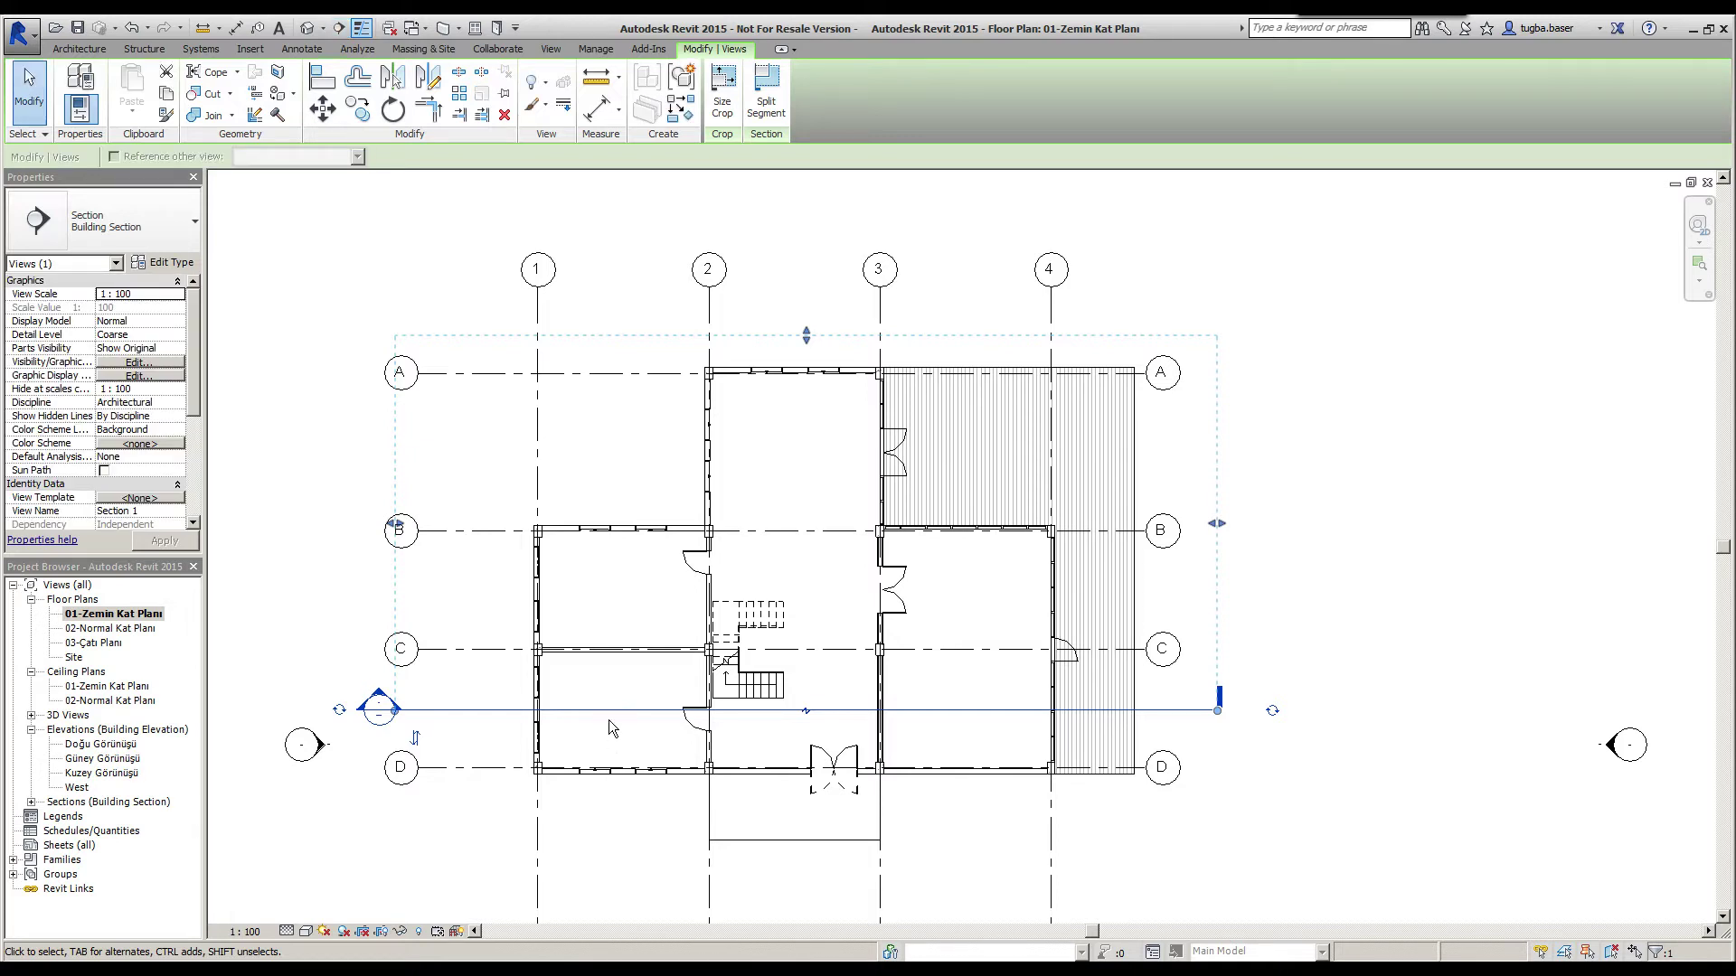
left_click_drag(608, 710, 606, 688)
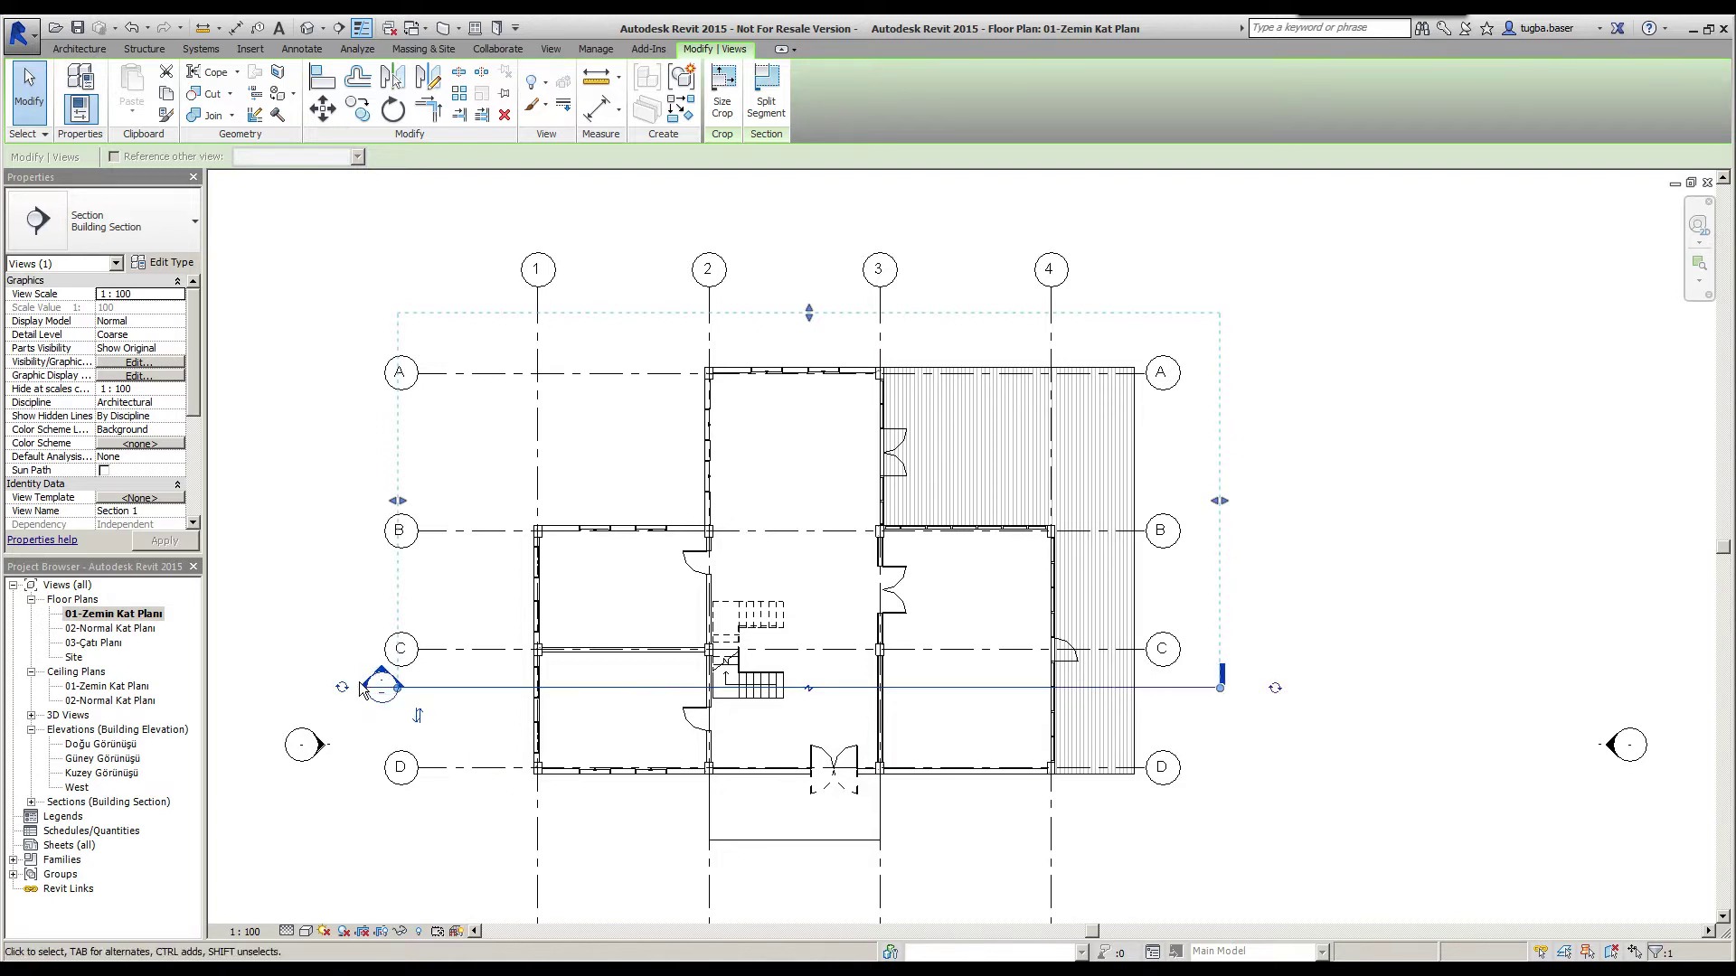
Flip Section 1's view direction and back, then pull its far boundary in to just past grid A.
left_click(417, 719)
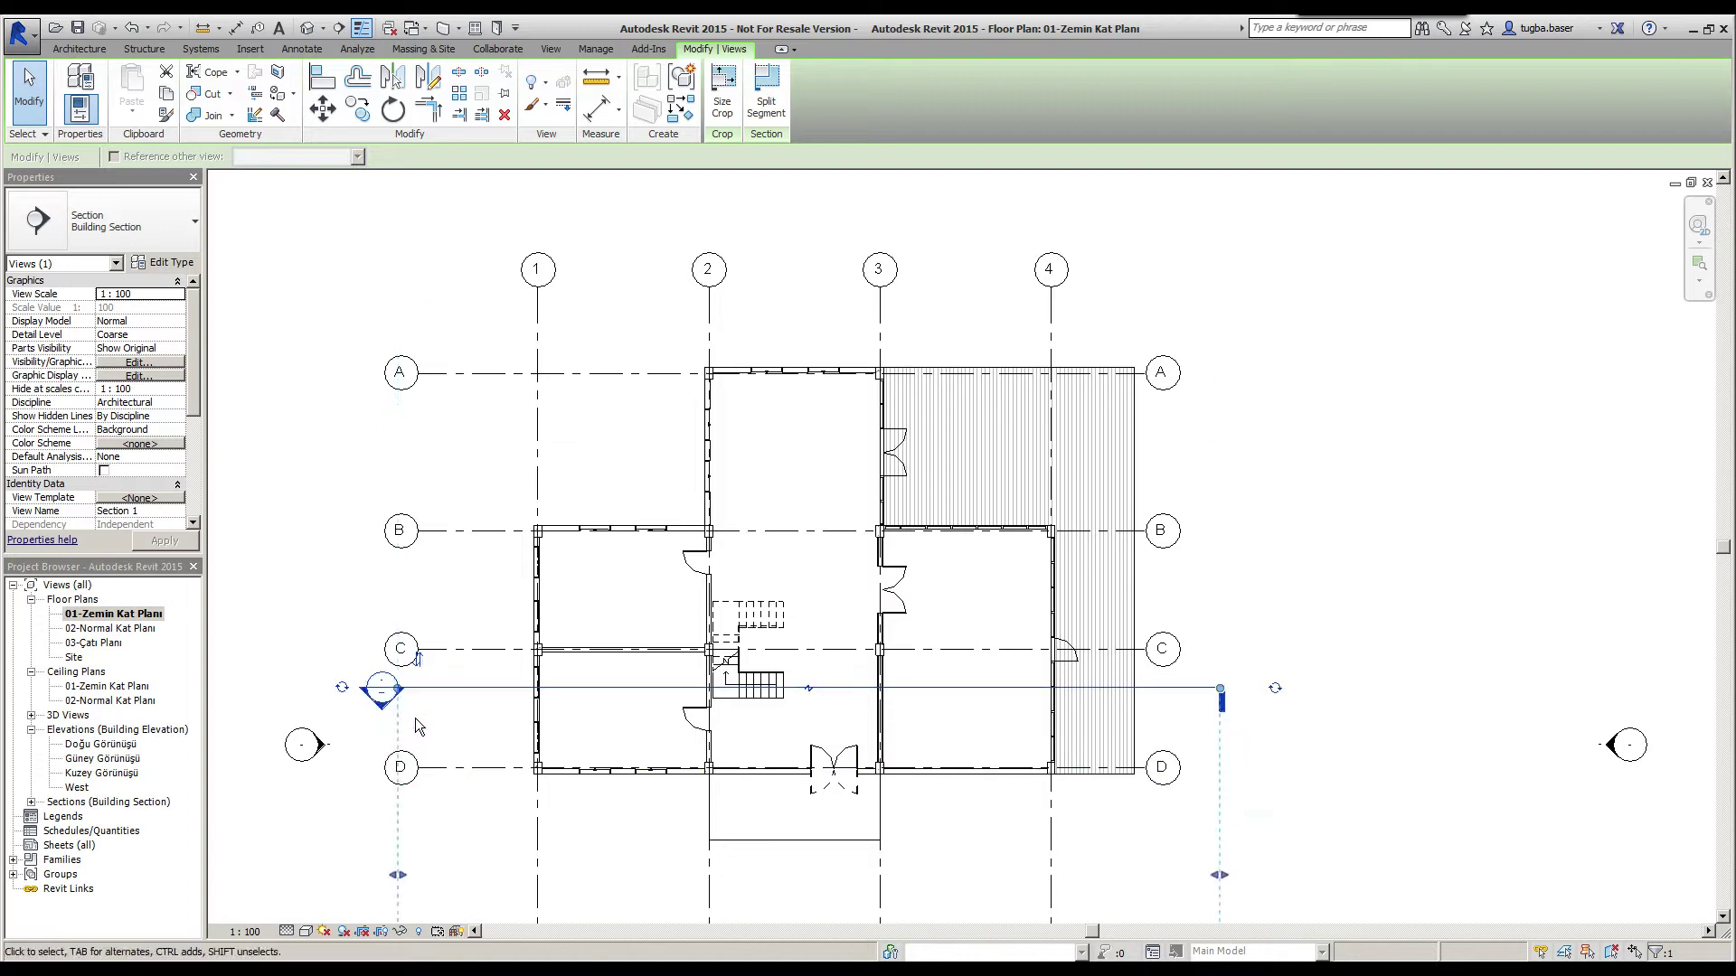
left_click(417, 658)
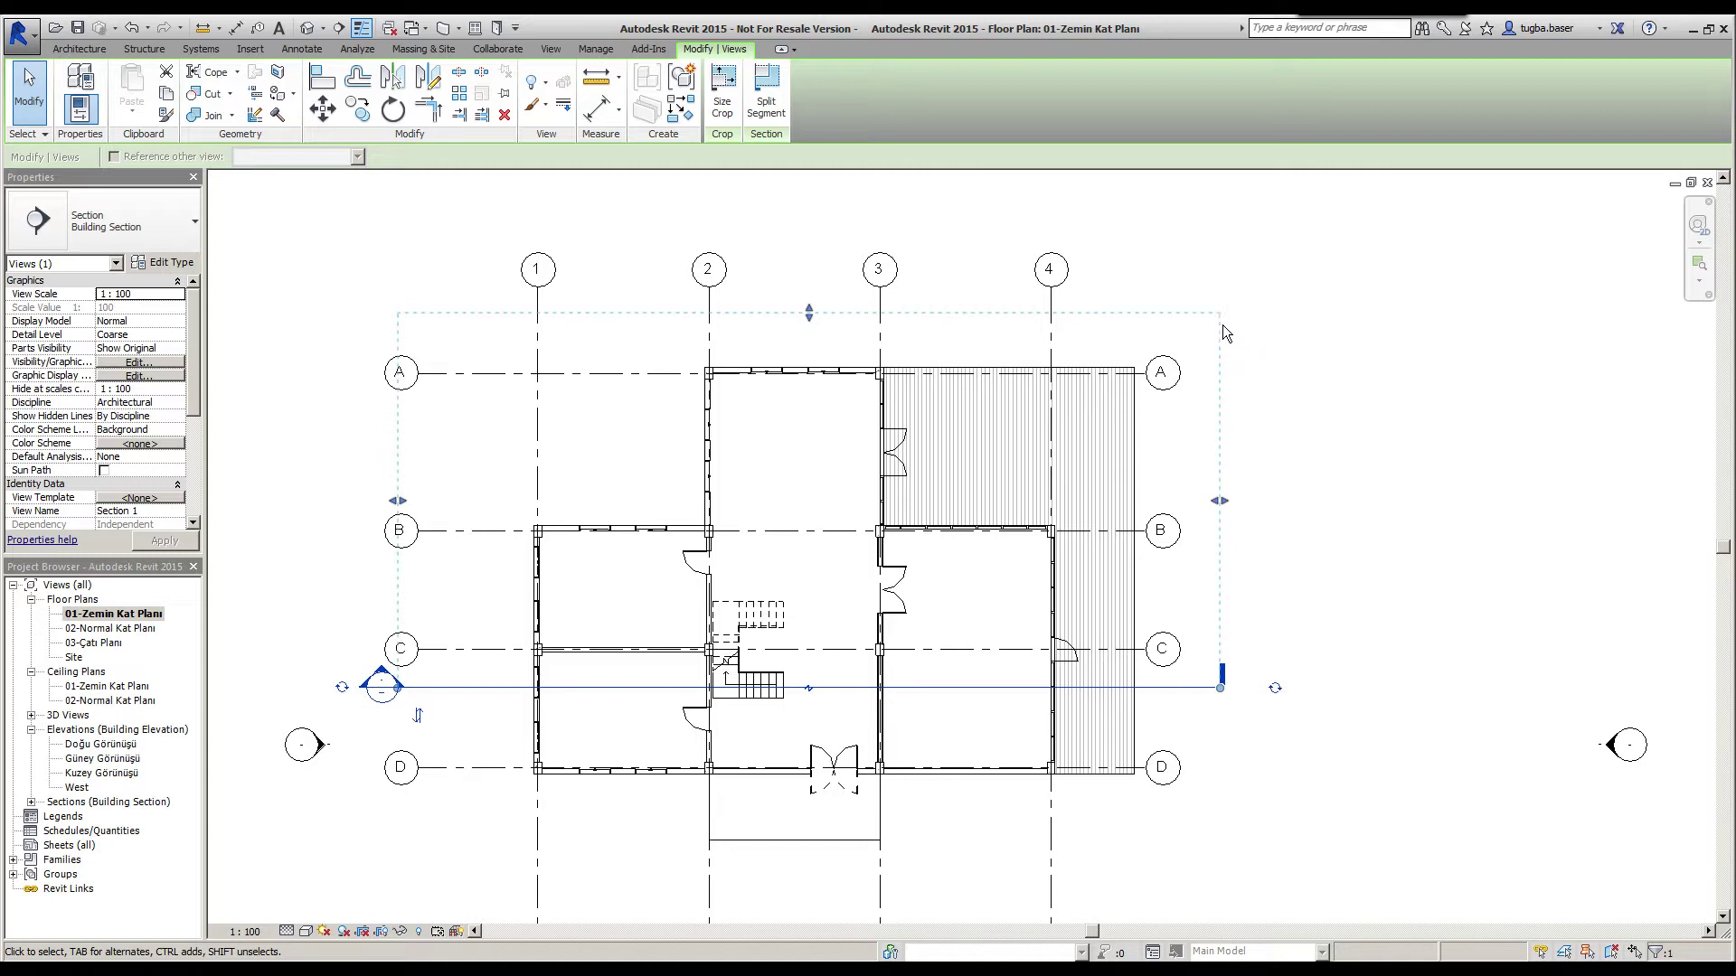
mouse_move(810, 313)
left_mouse_down()
mouse_move(814, 582)
mouse_move(818, 336)
left_mouse_up()
key("Escape")
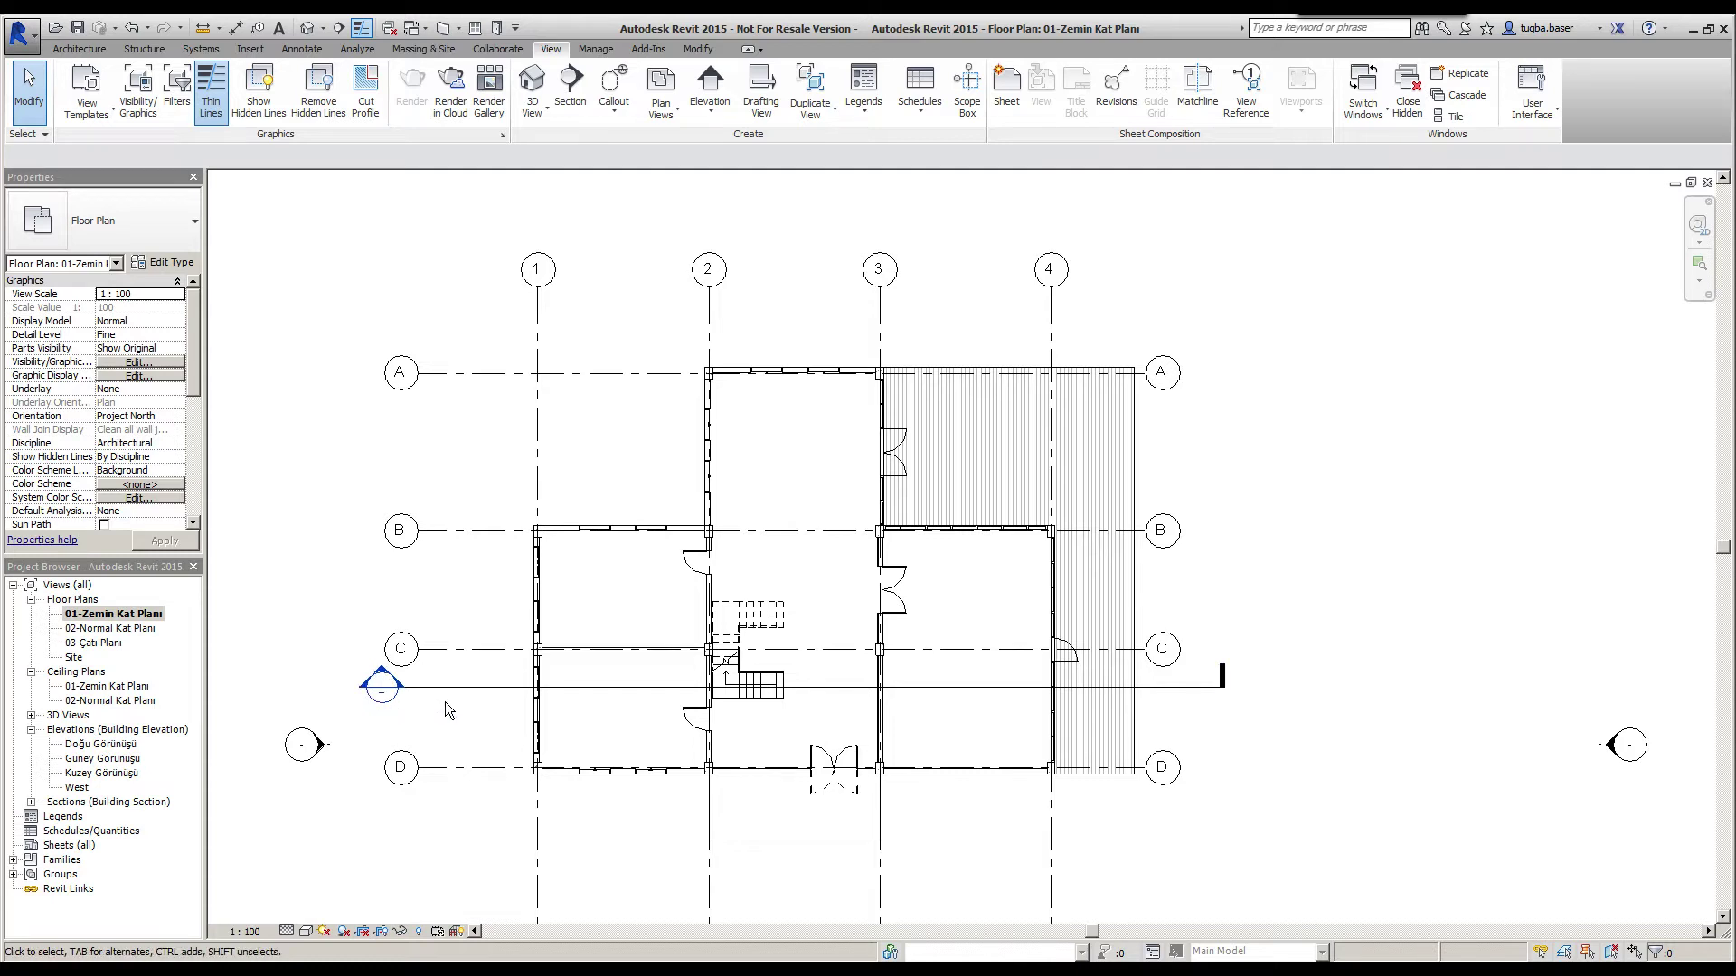
Open the Section 1 view and select it under Sections (Building Section) in the Project Browser.
double_click(381, 680)
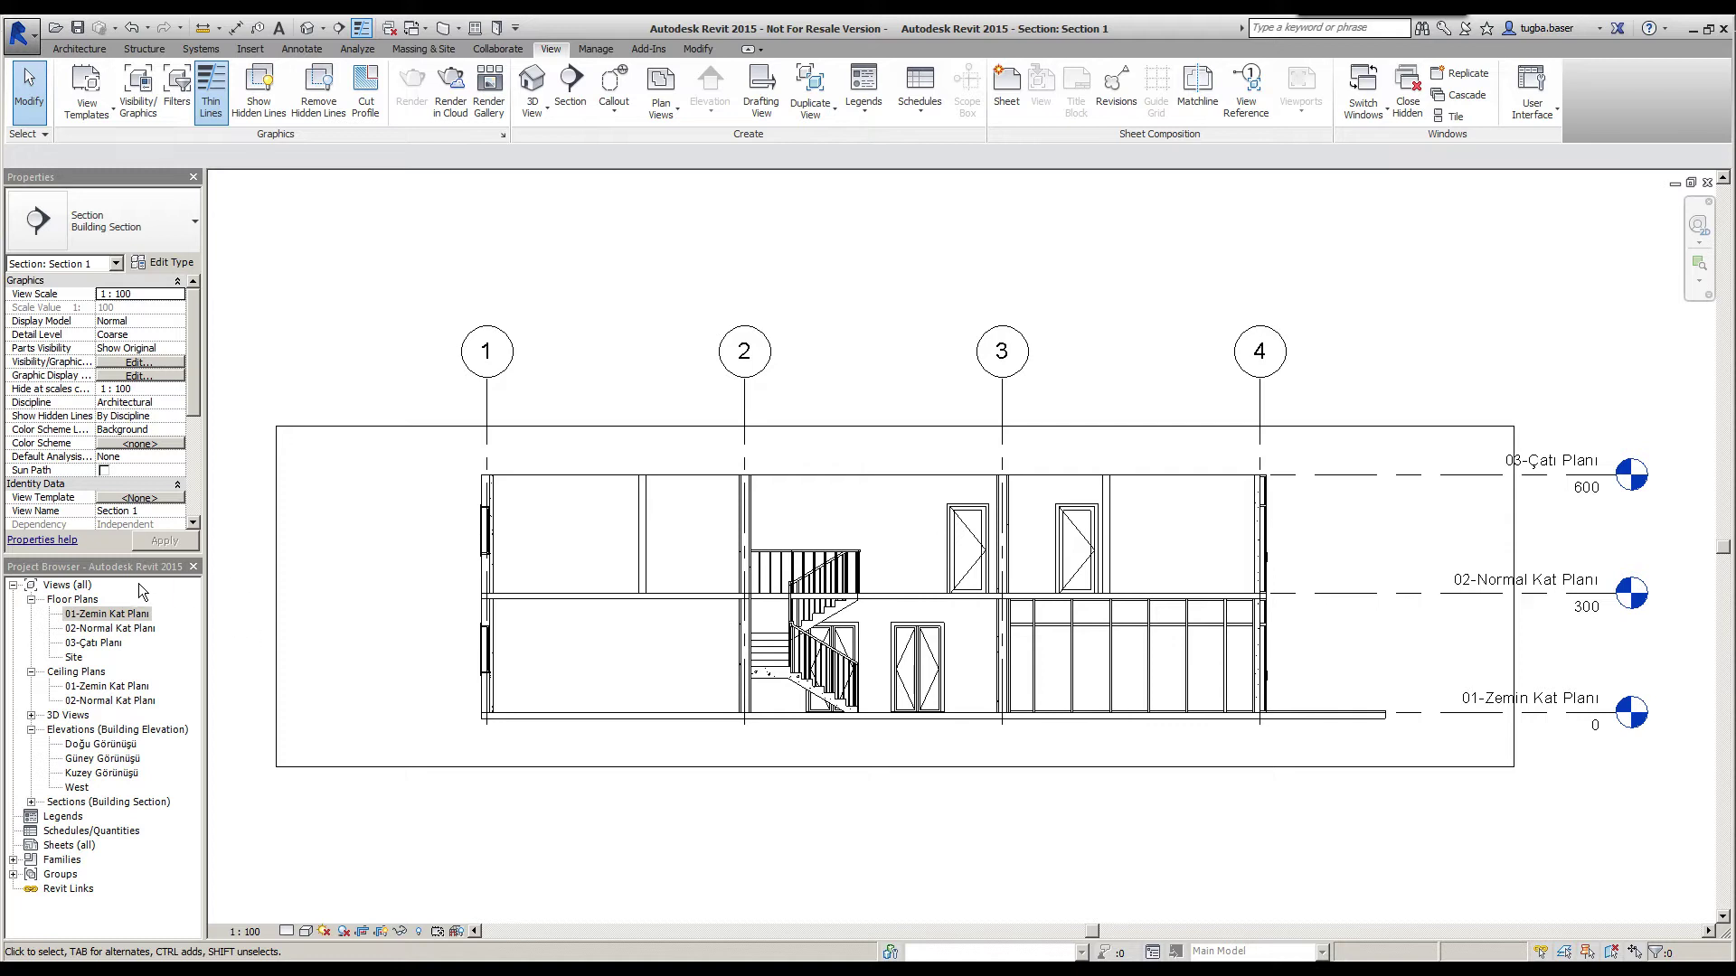
left_click(32, 802)
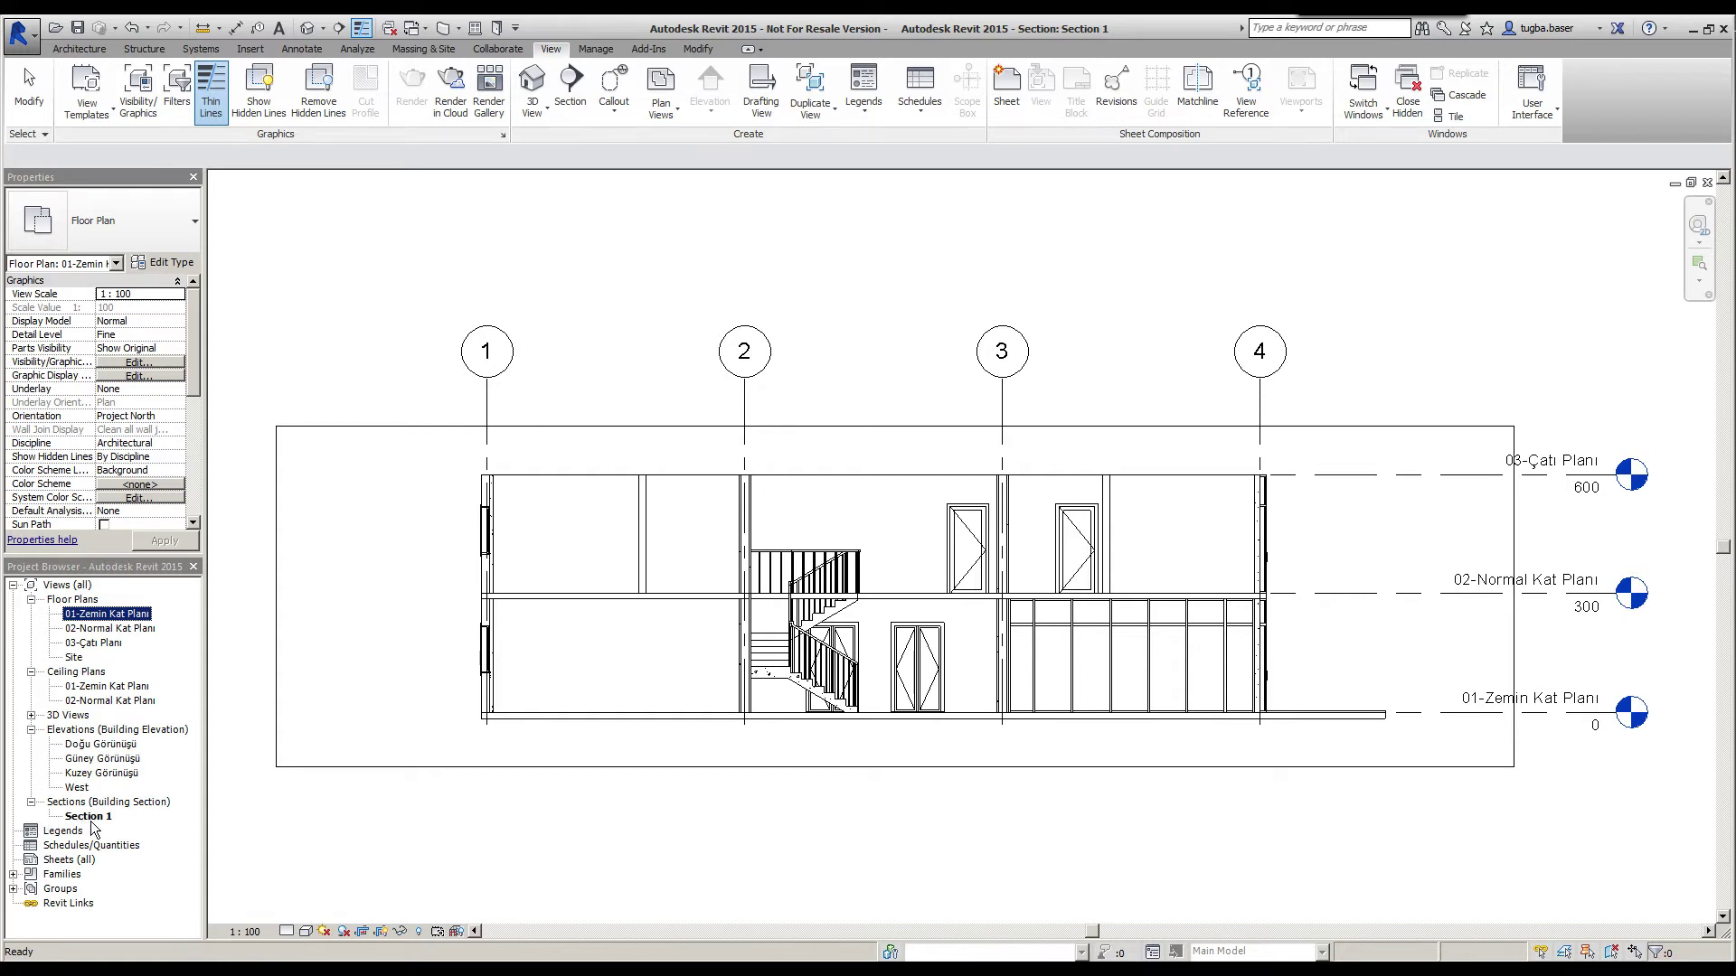
left_click(90, 817)
Rename Section 1 to '1-1 Kesiti' and go back to the 01-Zemin Kat Planı floor plan.
right_click(91, 819)
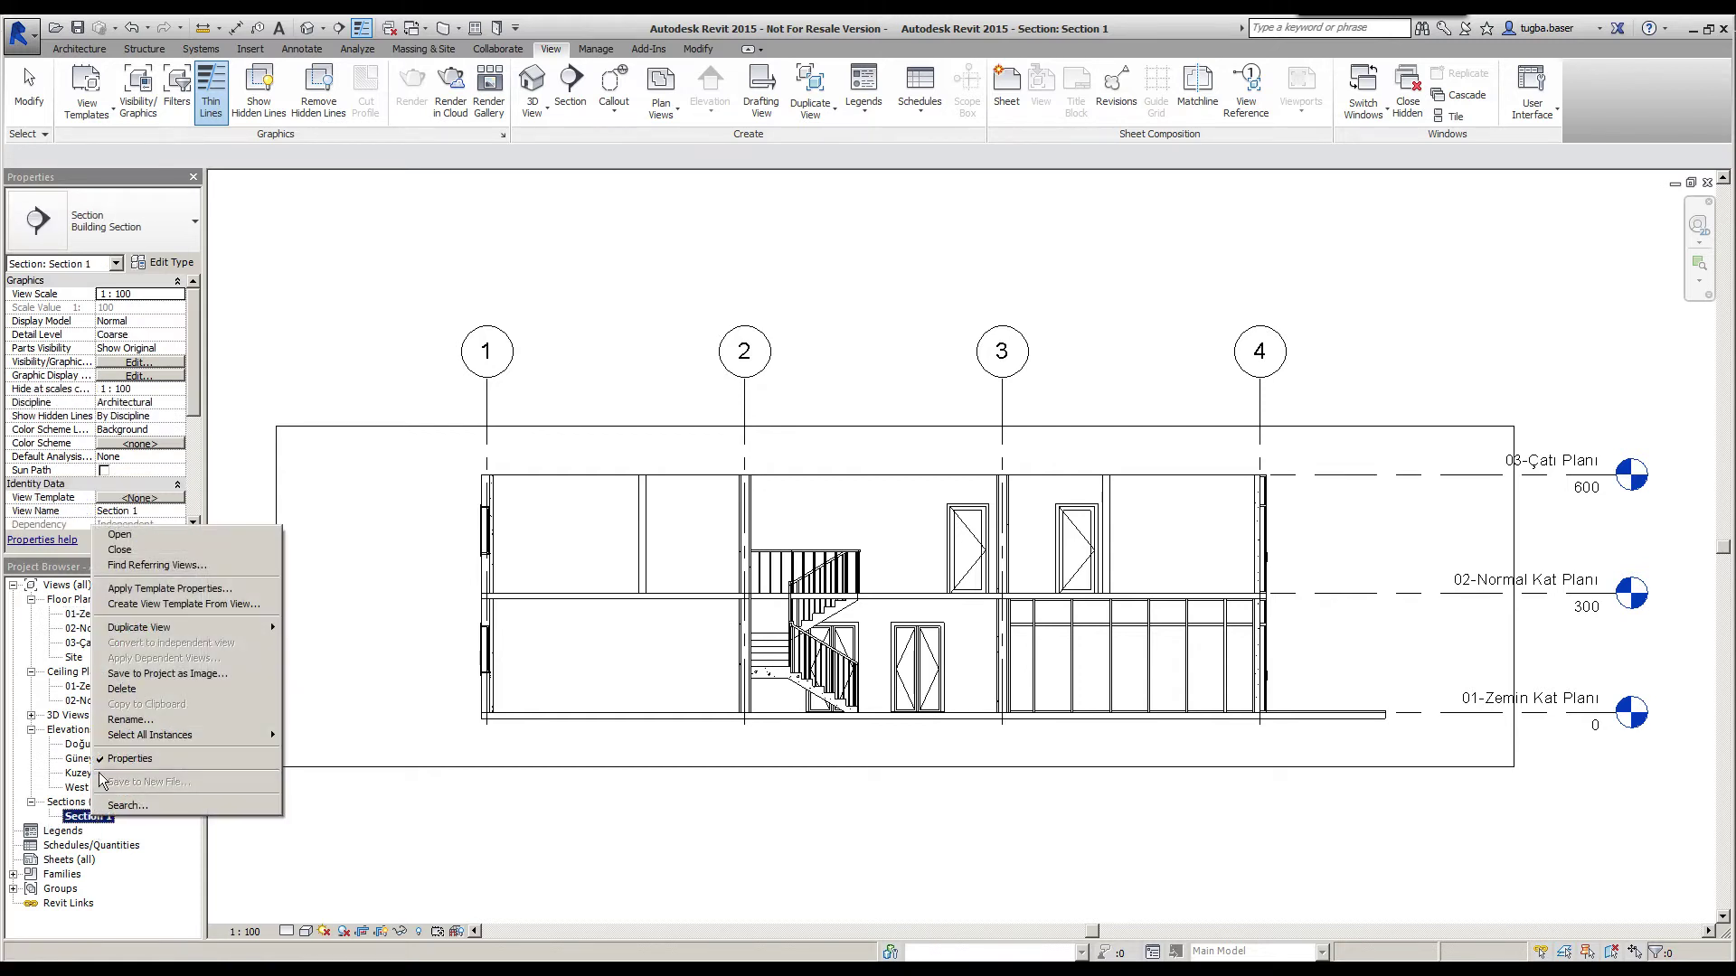
left_click(147, 721)
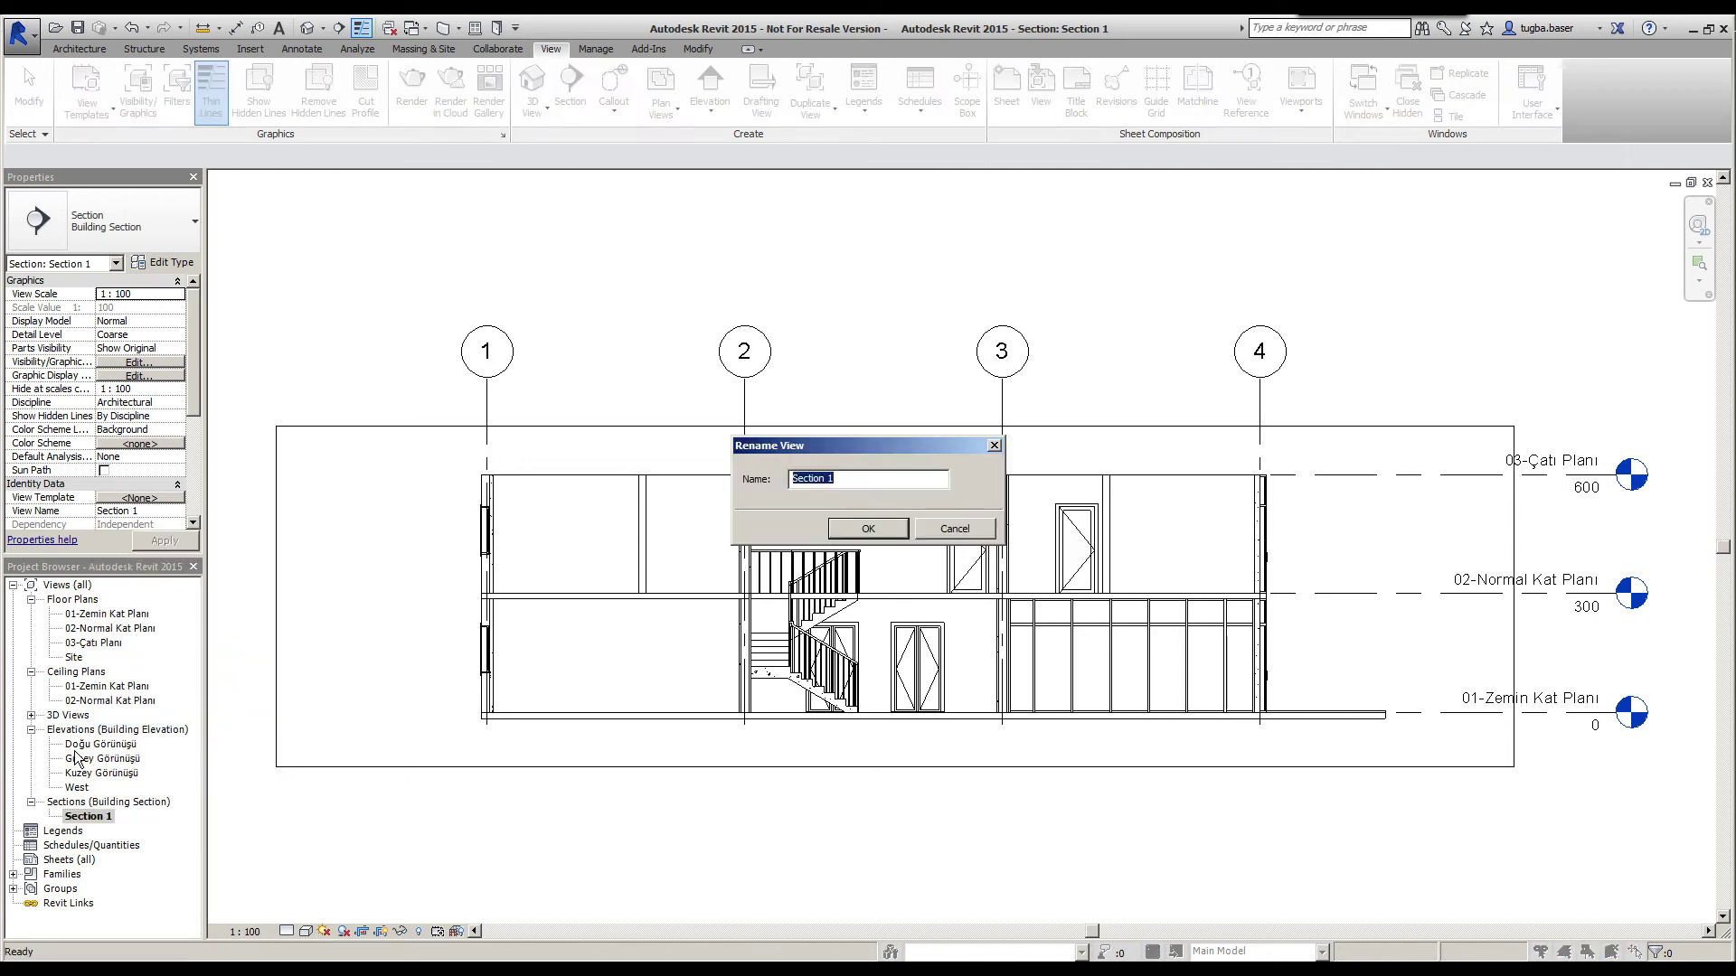
type("1-1 Kesiti")
left_click(898, 534)
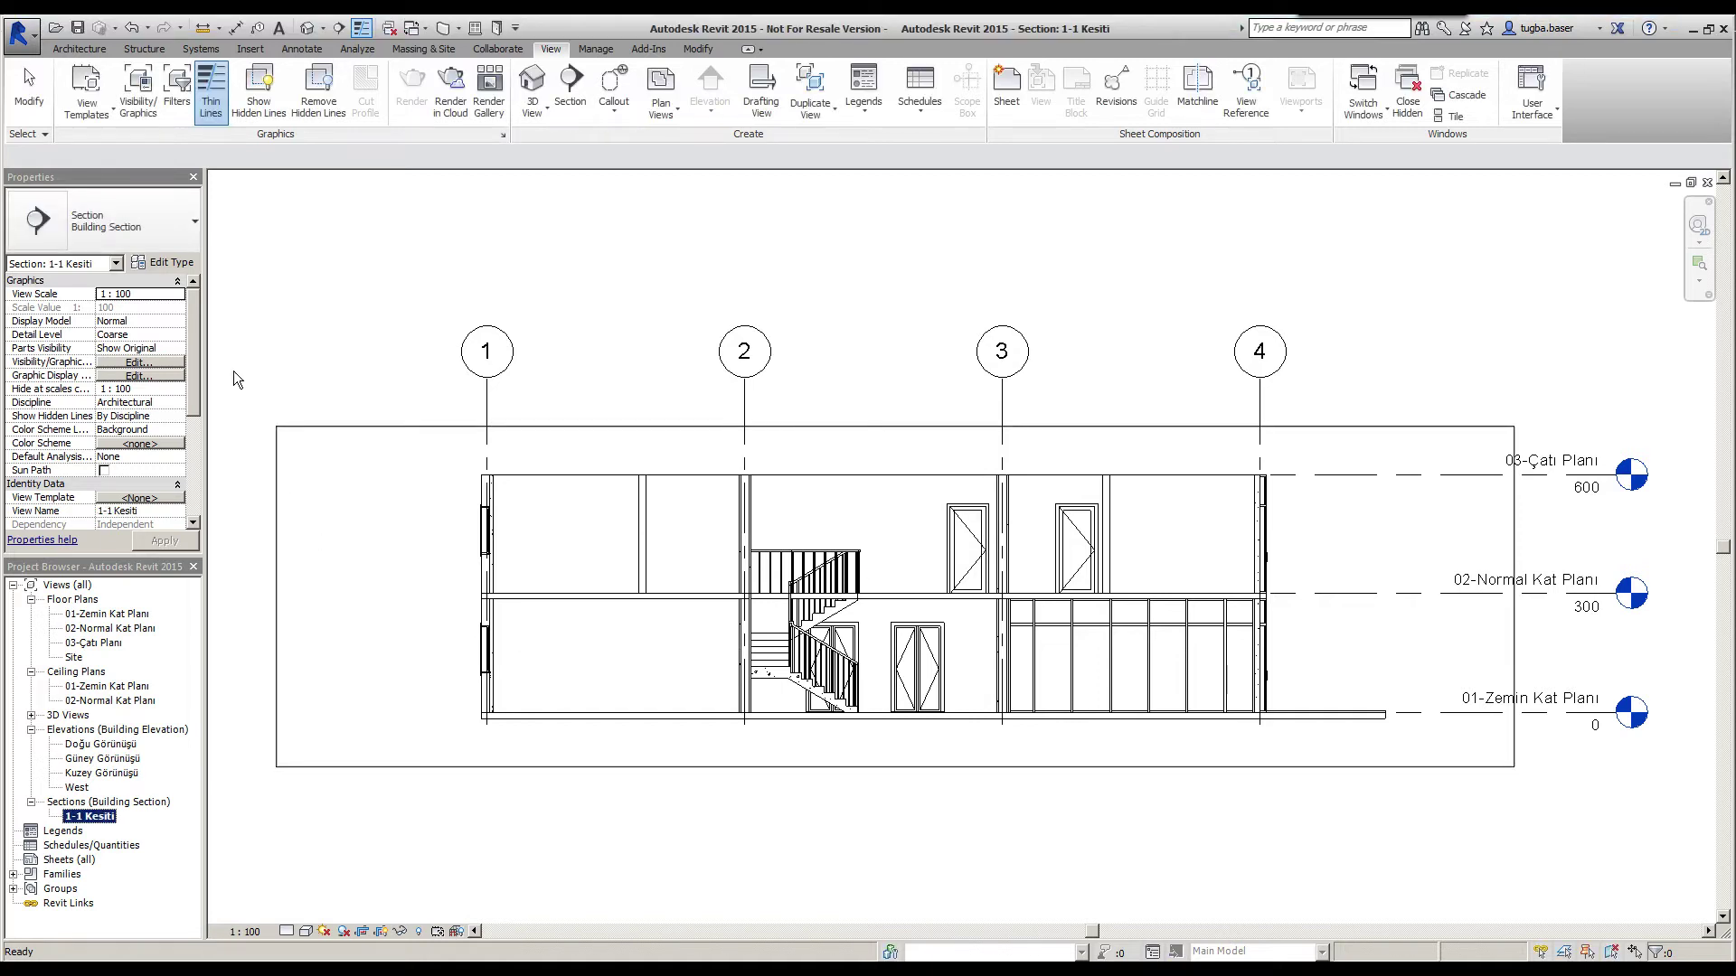
double_click(117, 615)
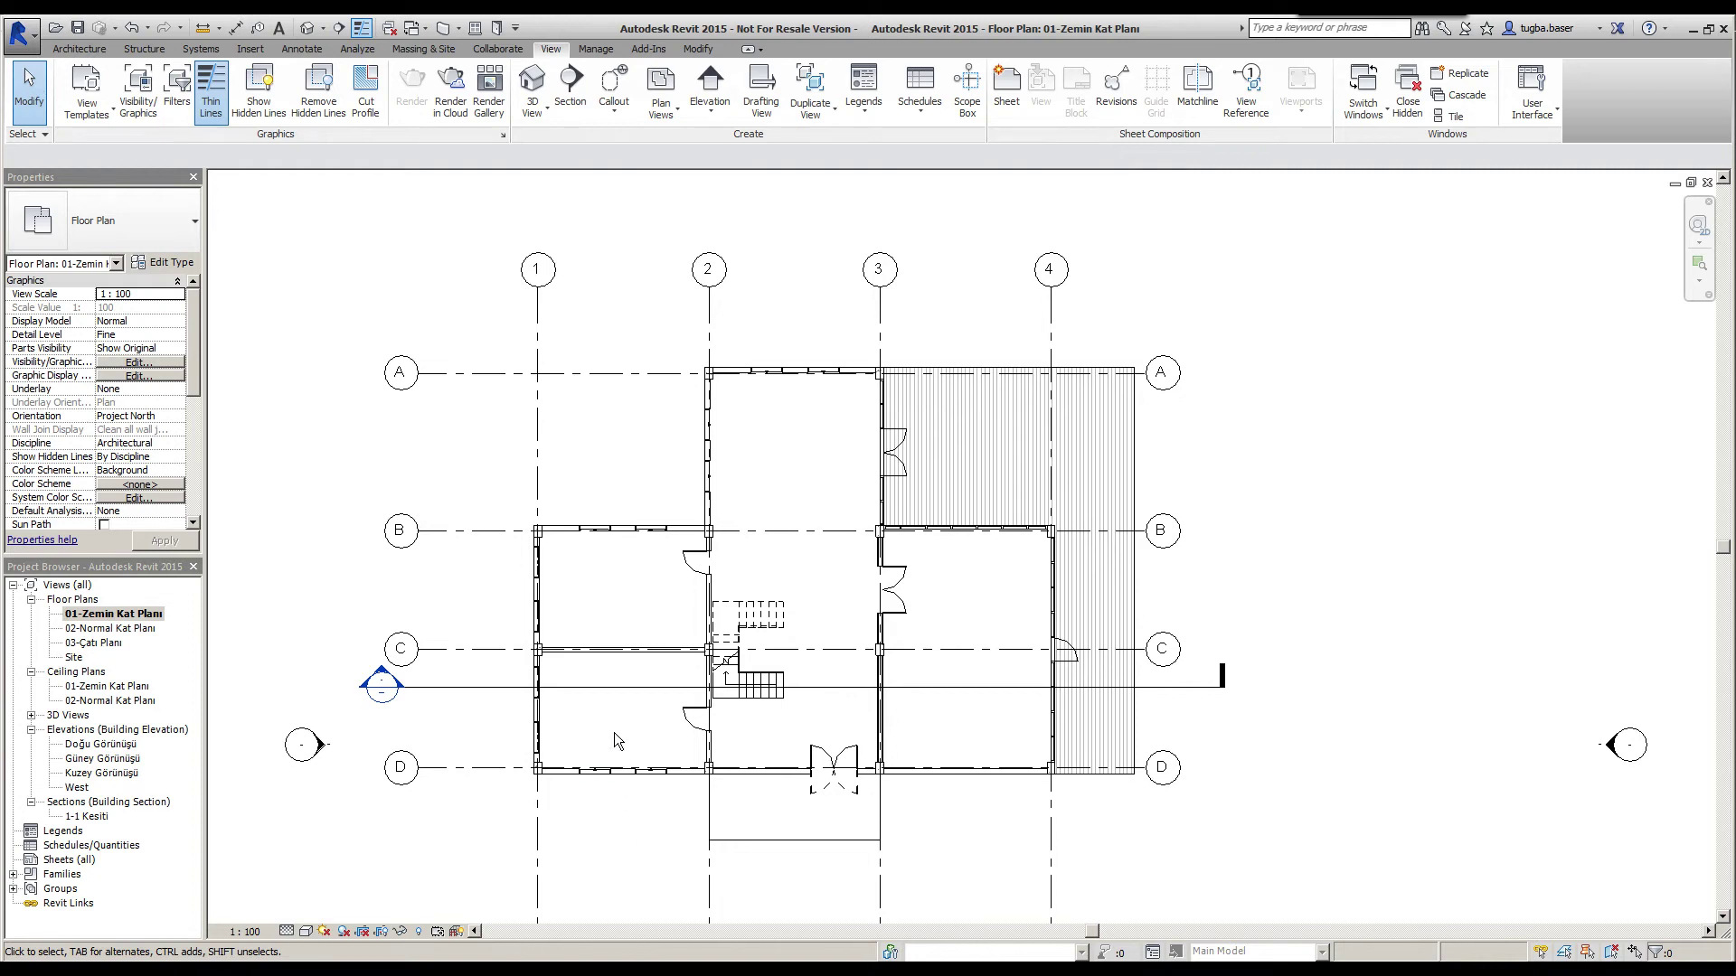
Tile the open view windows with WT and pan the ground floor plan into view.
key("w")
key("t")
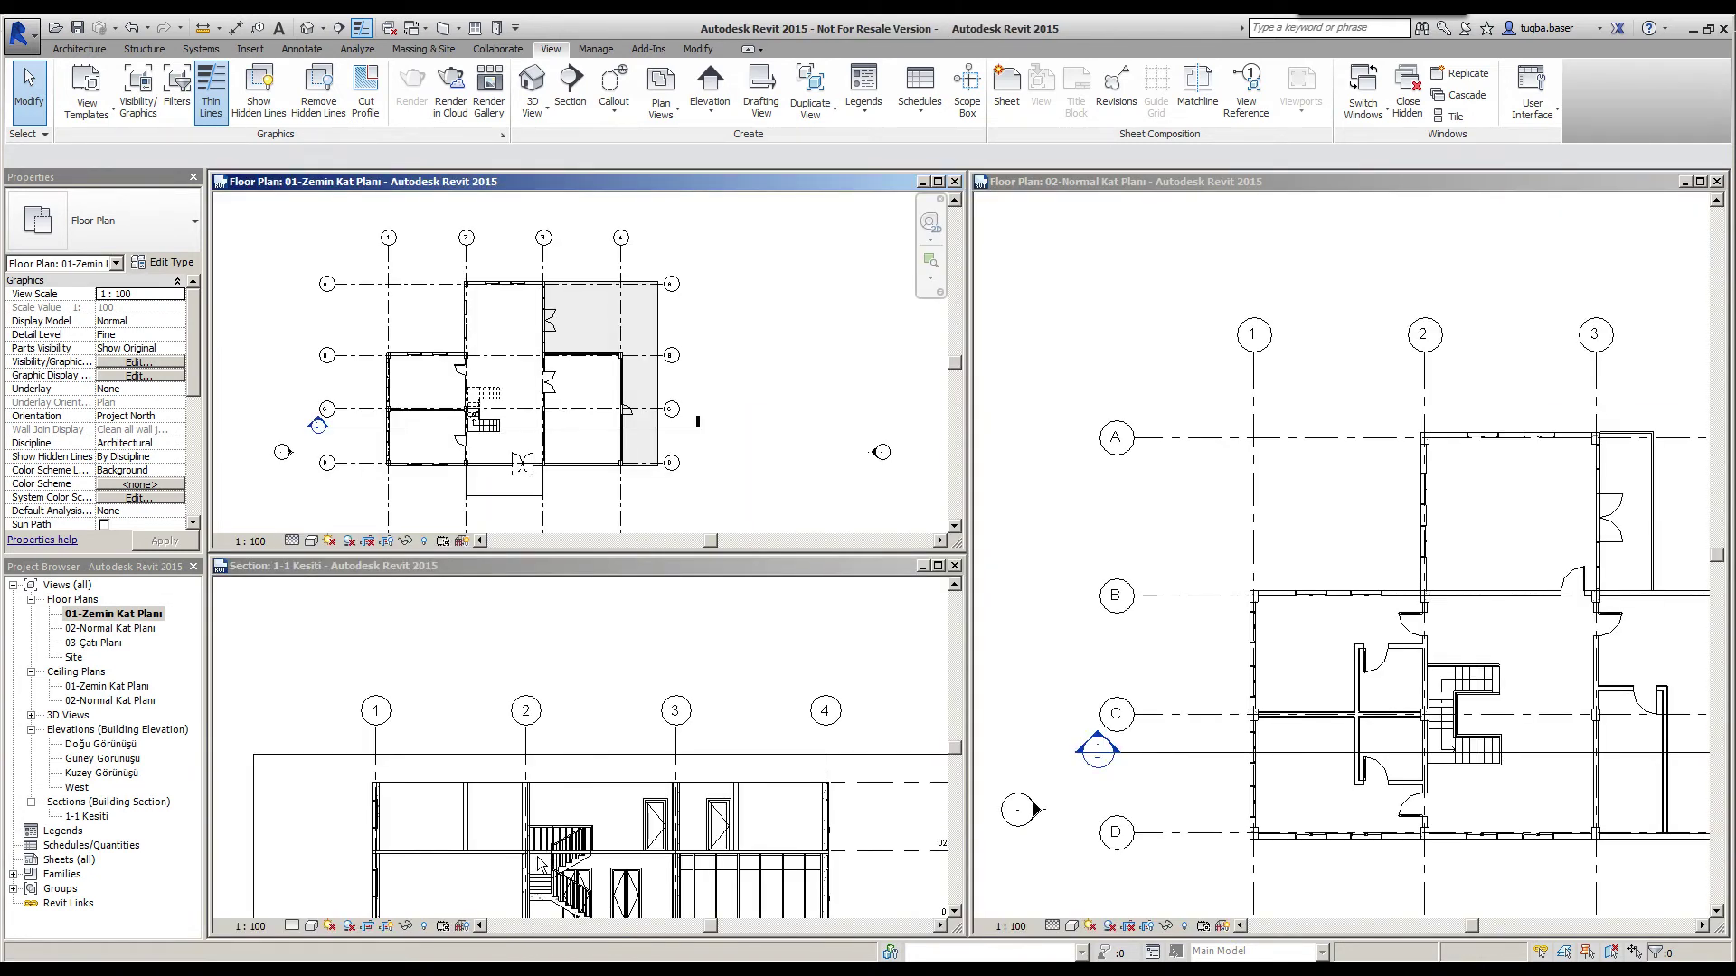
left_click(517, 707)
scroll(520, 715, "down", 2)
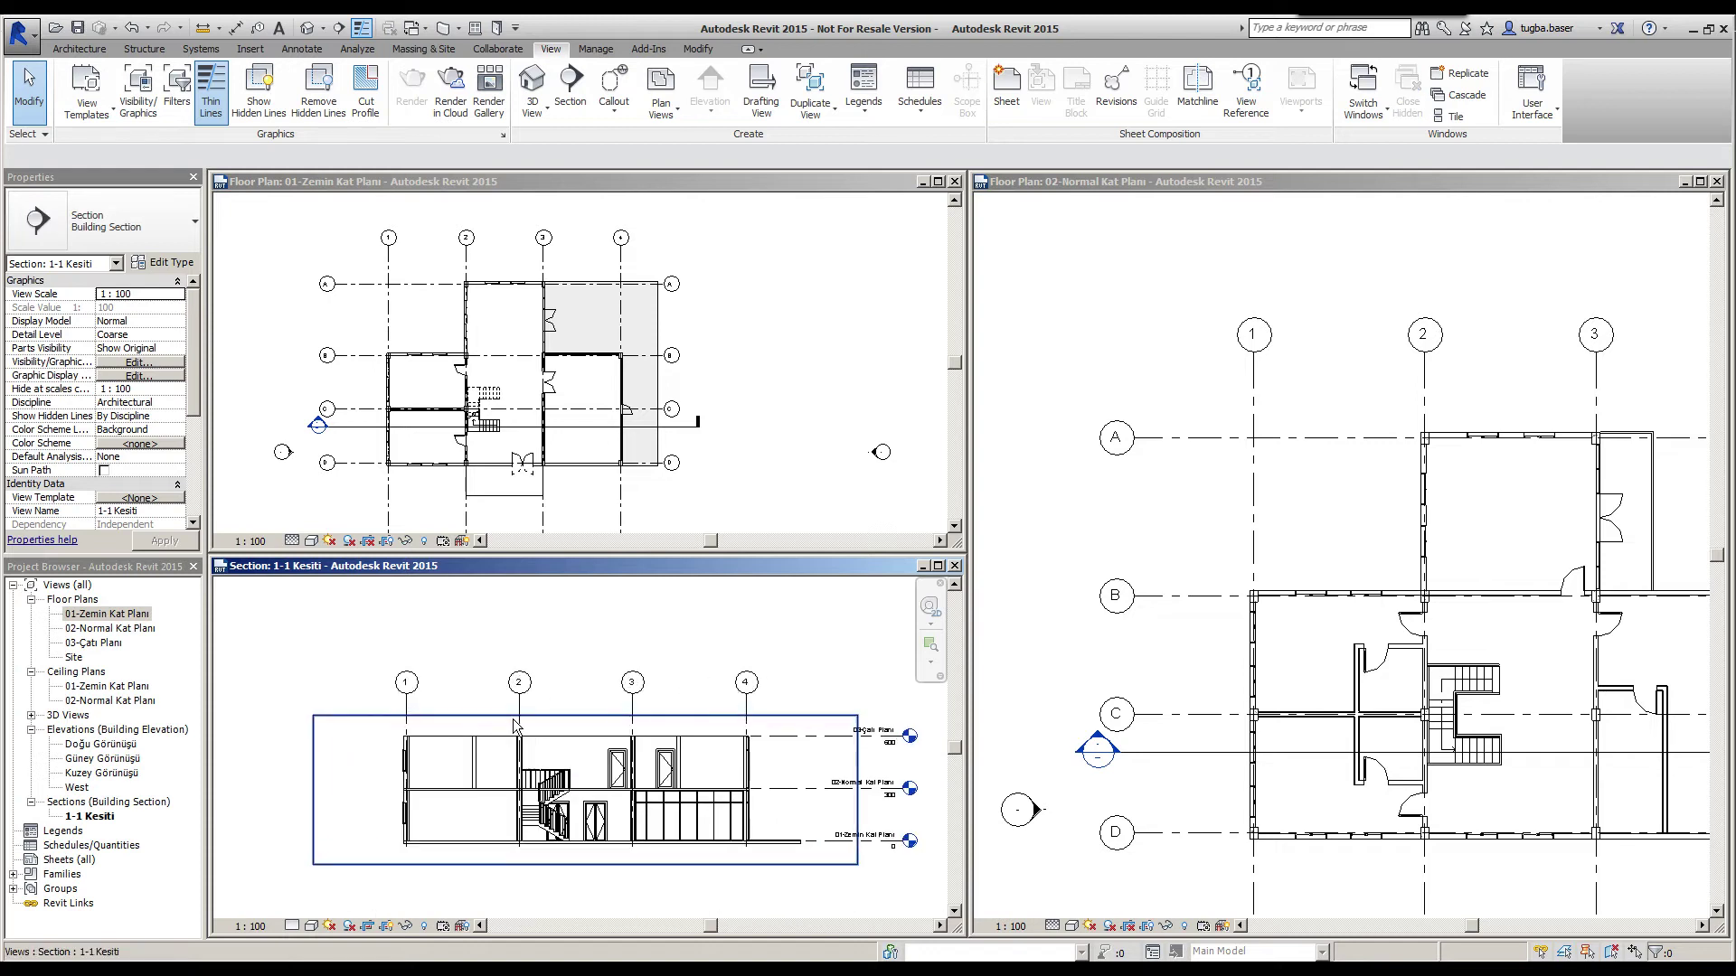
left_click(431, 472)
middle_click_drag(444, 413, 490, 399)
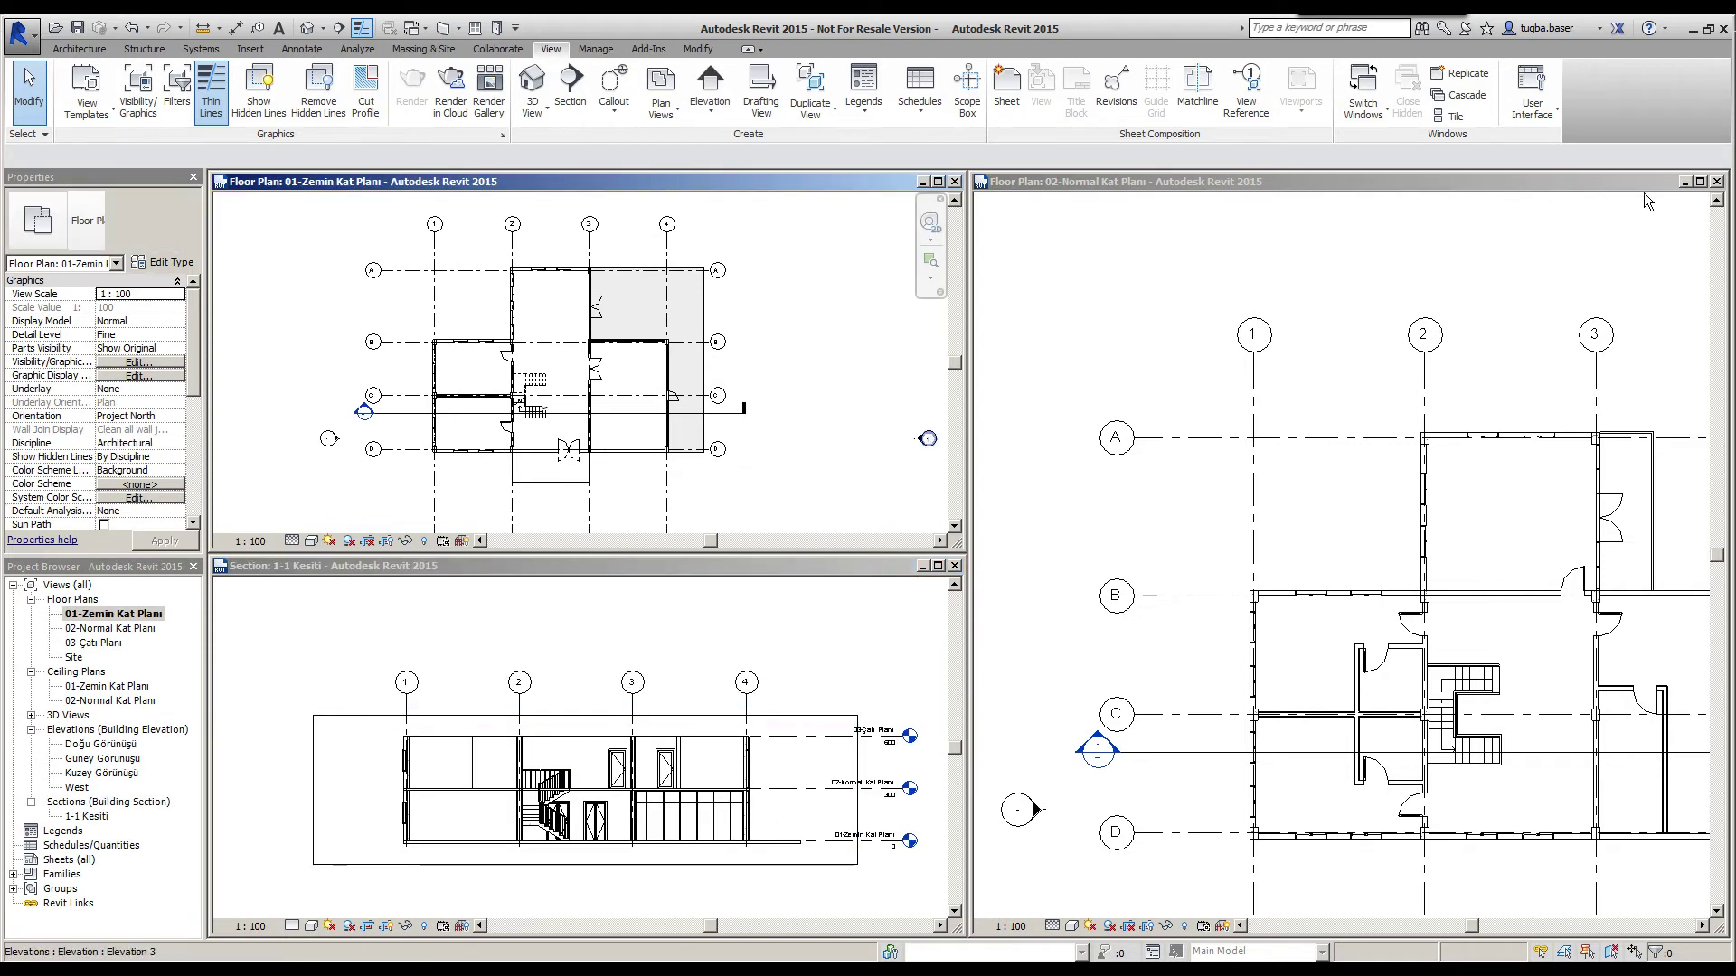
Close 02-Normal Kat Planı, retile, and centre both the floor plan and the 1-1 Kesiti section.
left_click(1716, 180)
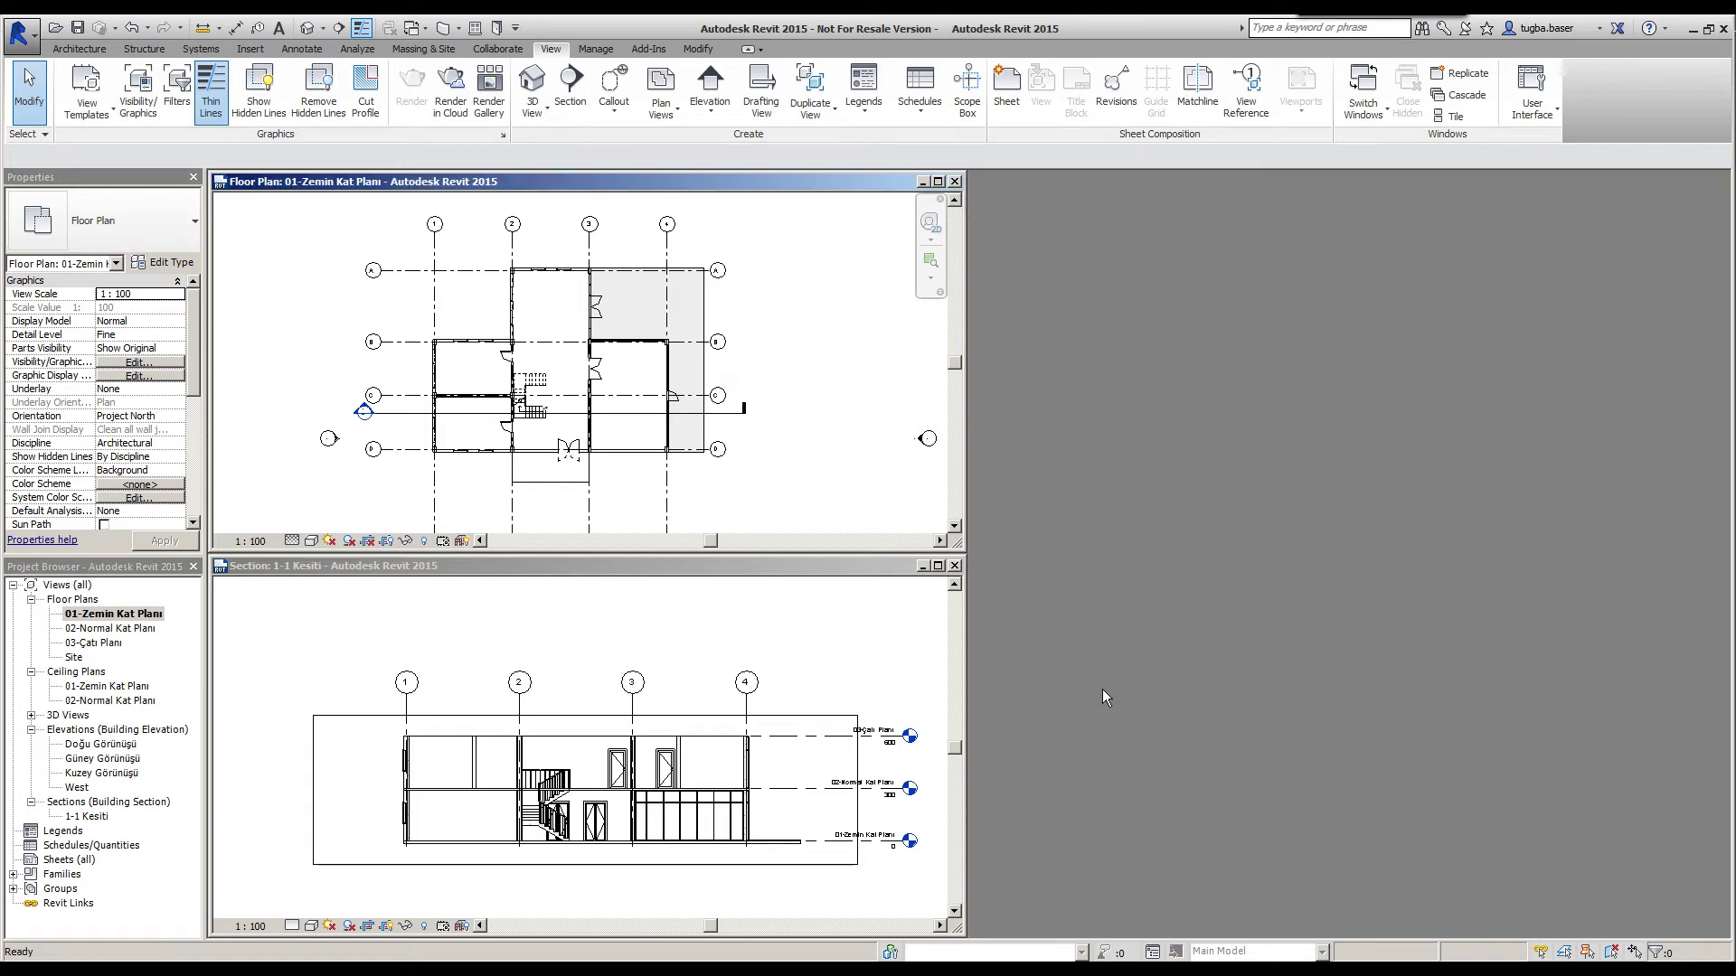
key("w")
key("t")
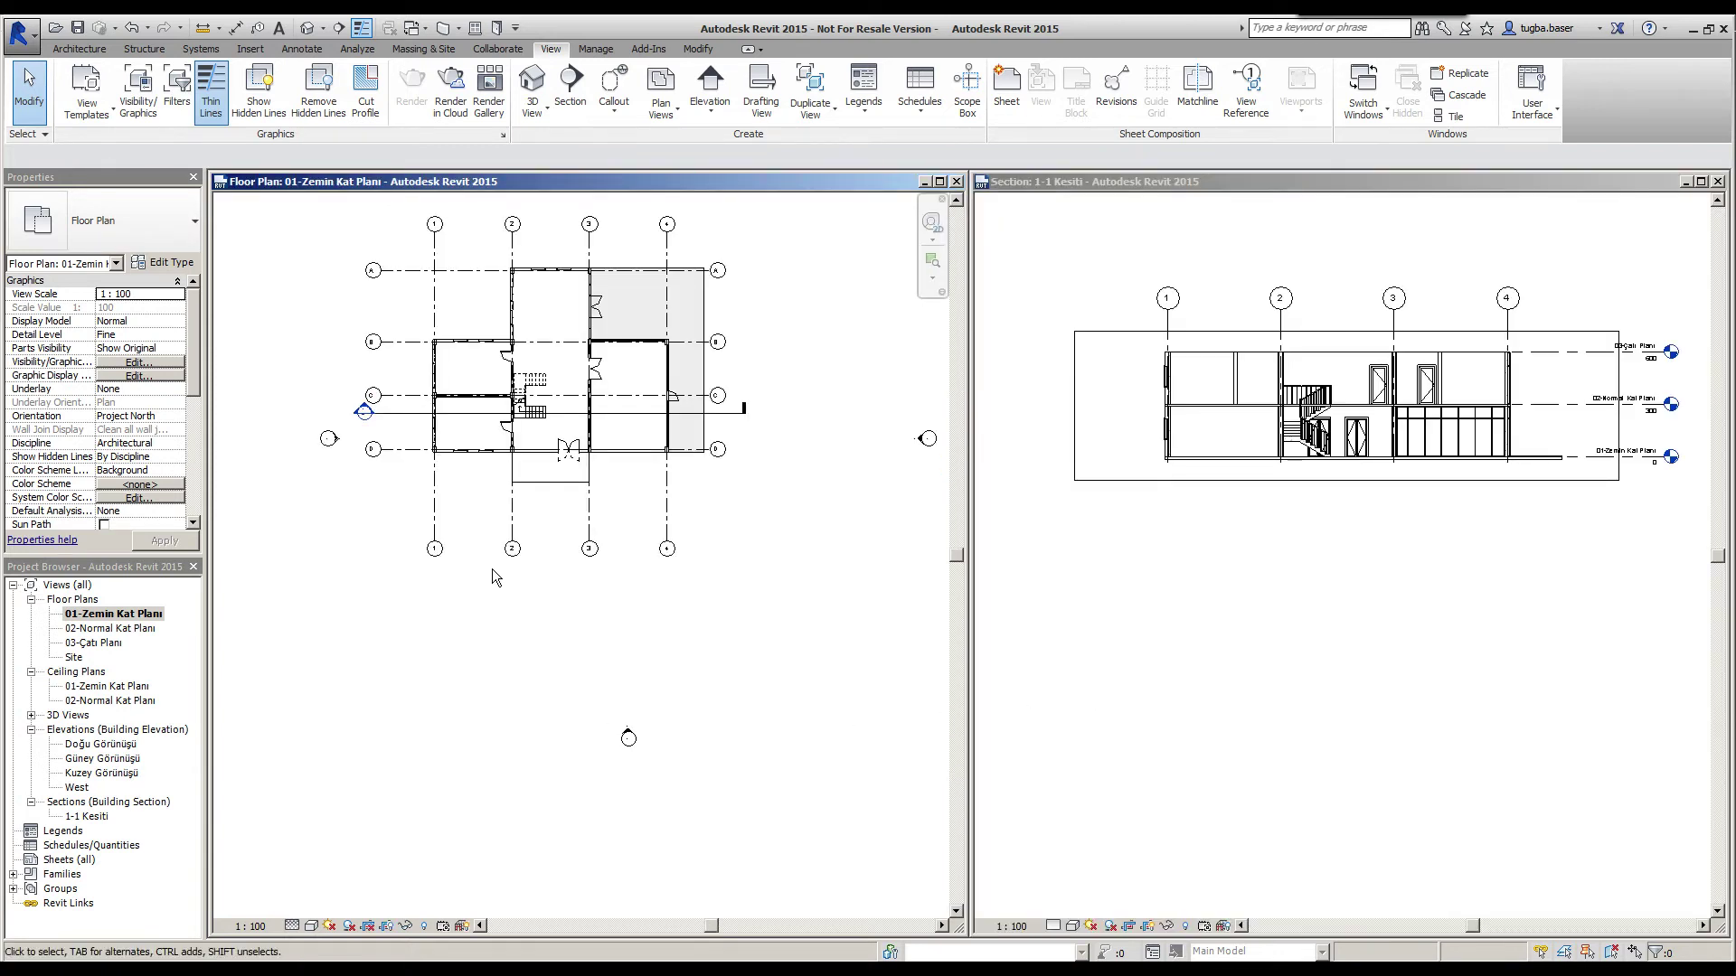
middle_click_drag(514, 621, 533, 719)
scroll(513, 353, "up", 2)
middle_click(1284, 713)
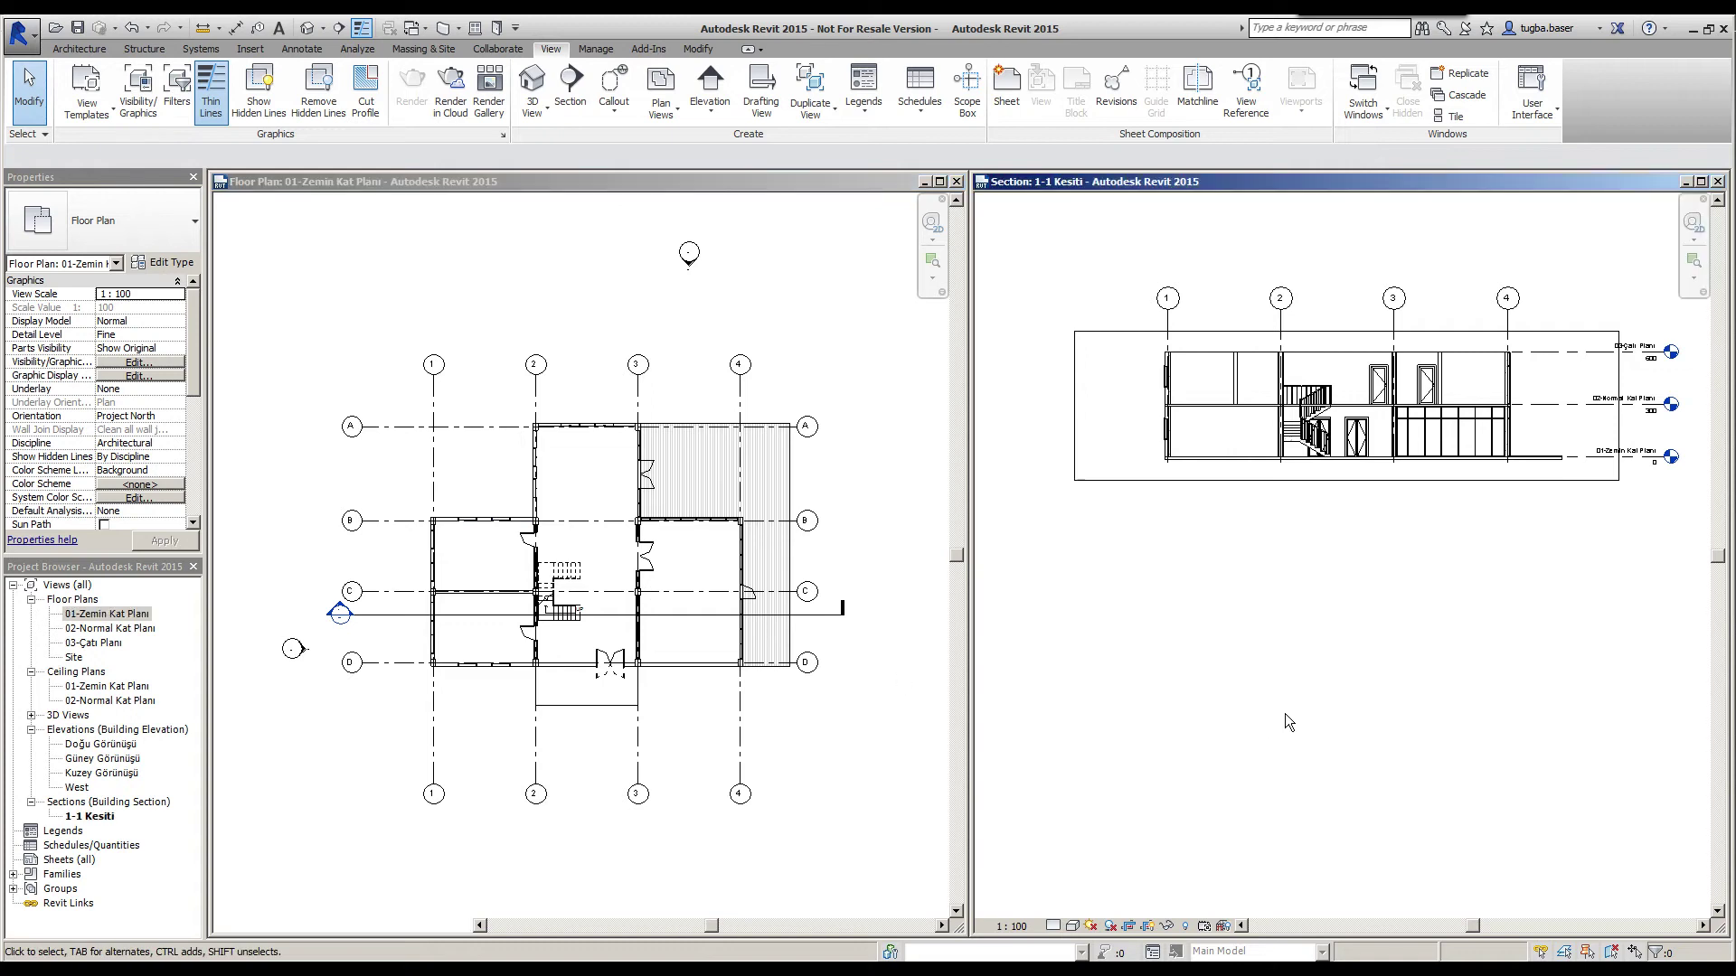
middle_click_drag(1269, 616, 1242, 736)
scroll(1212, 649, "up", 1)
middle_click_drag(1211, 649, 1184, 674)
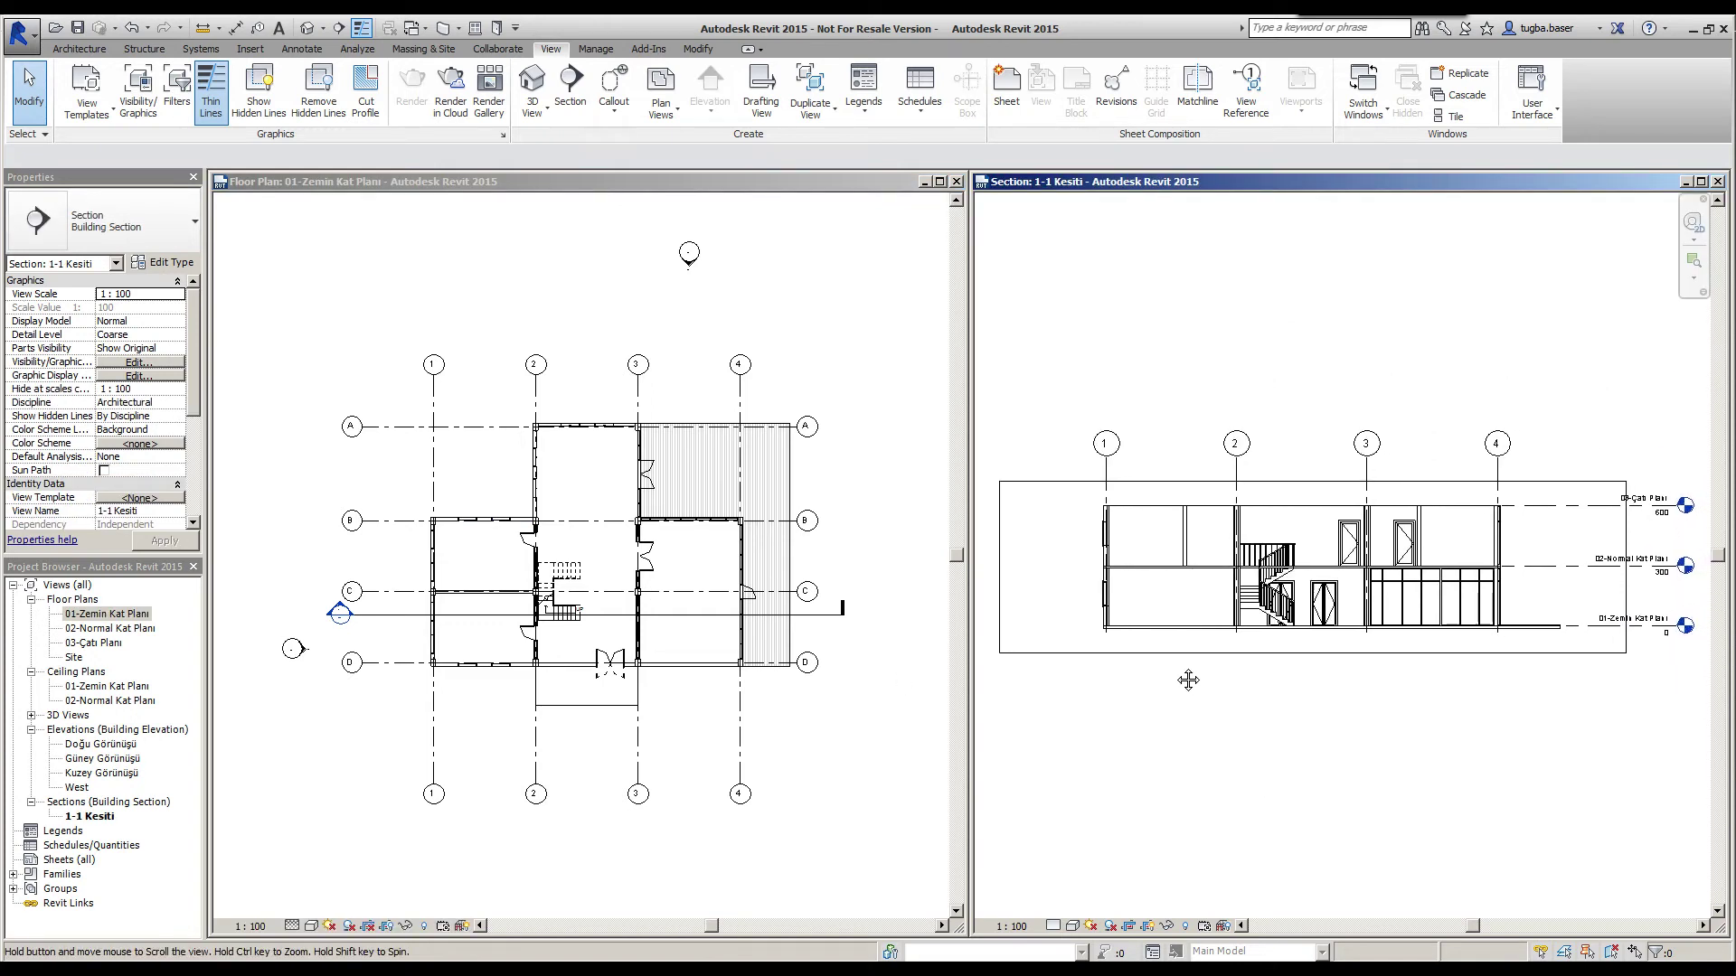
left_click(592, 734)
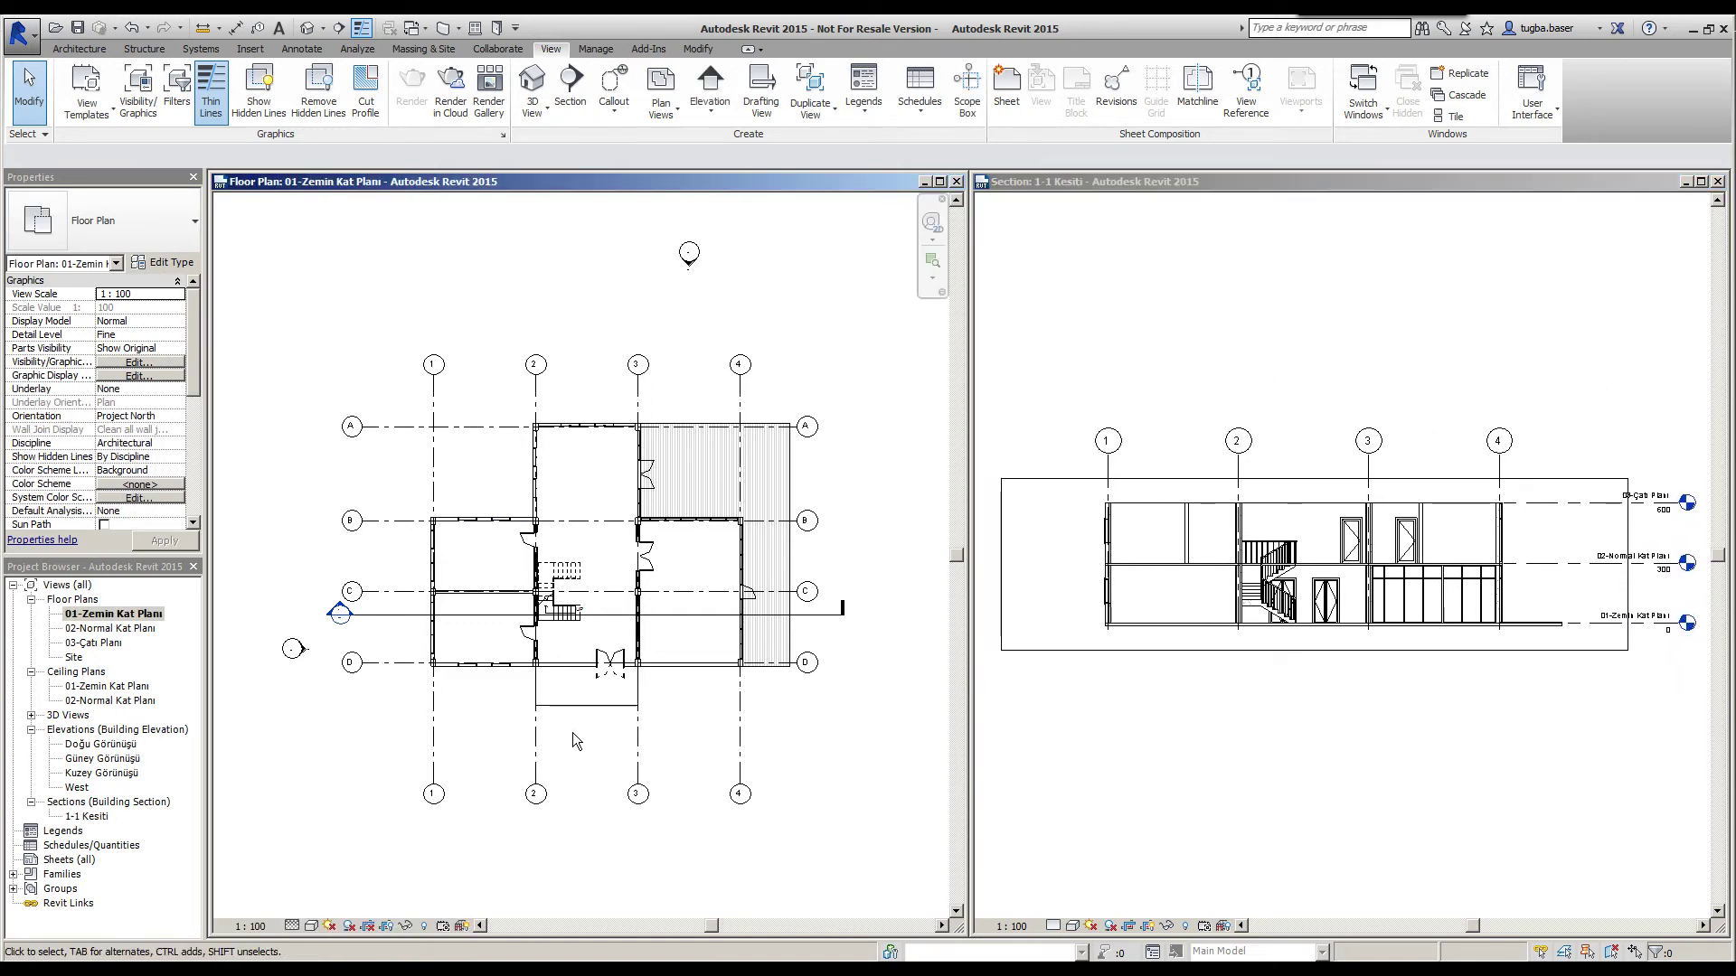
left_click(469, 614)
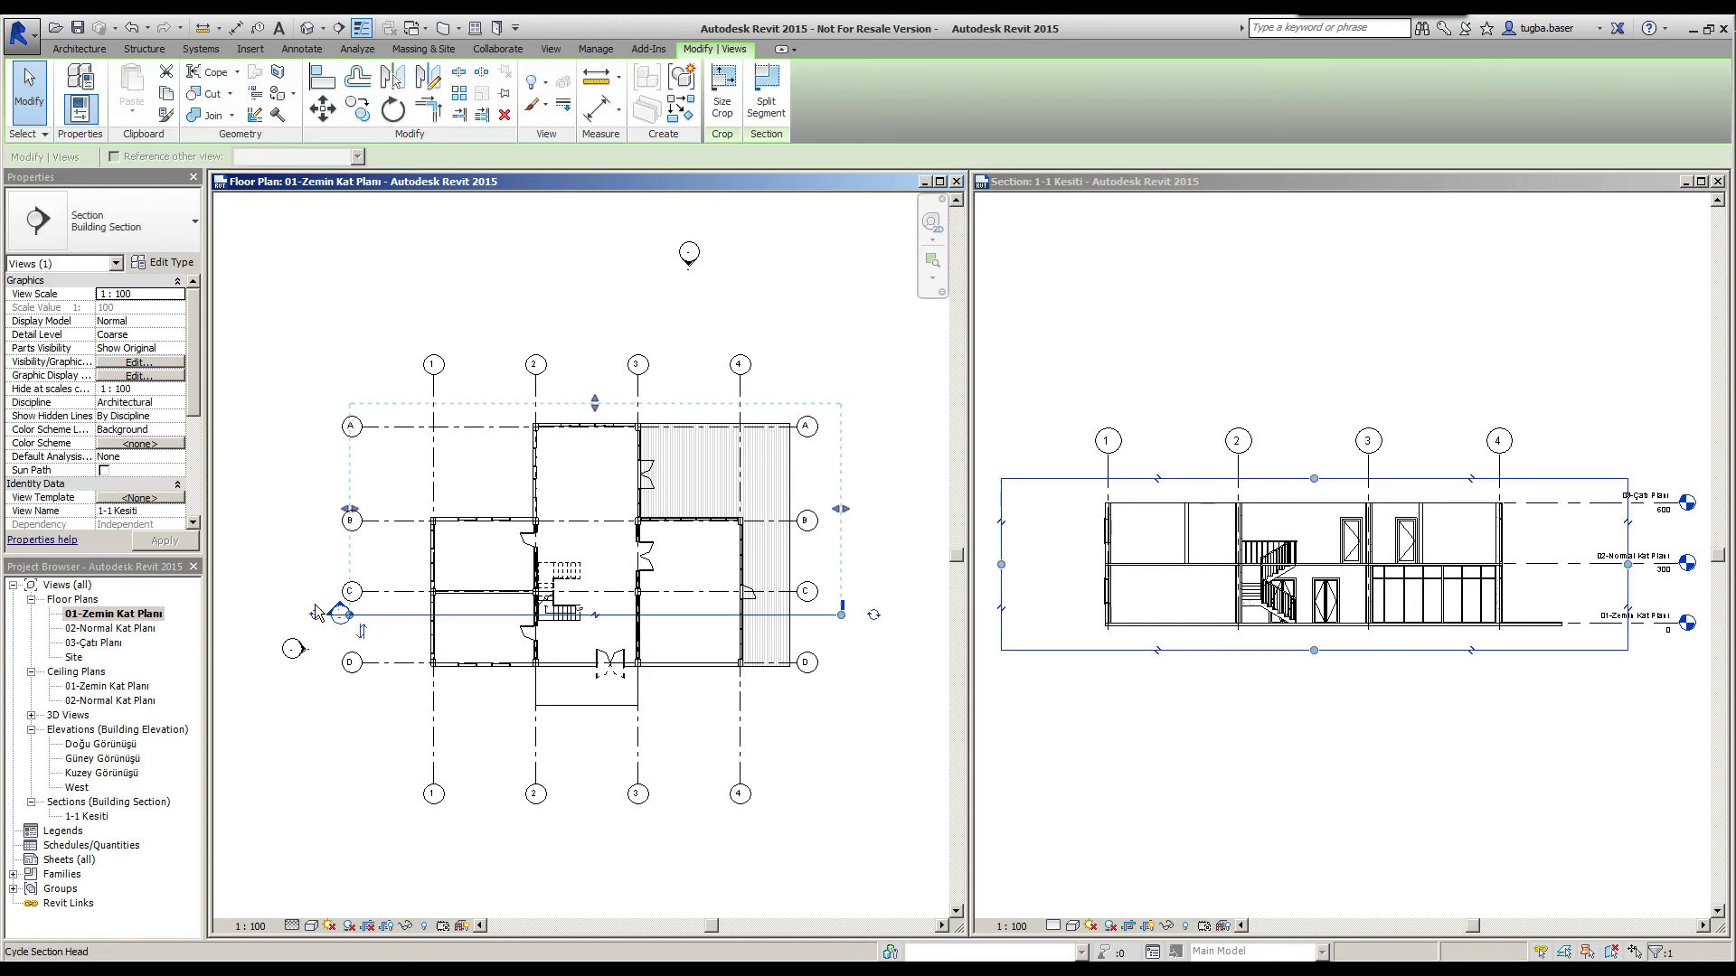
left_click(362, 631)
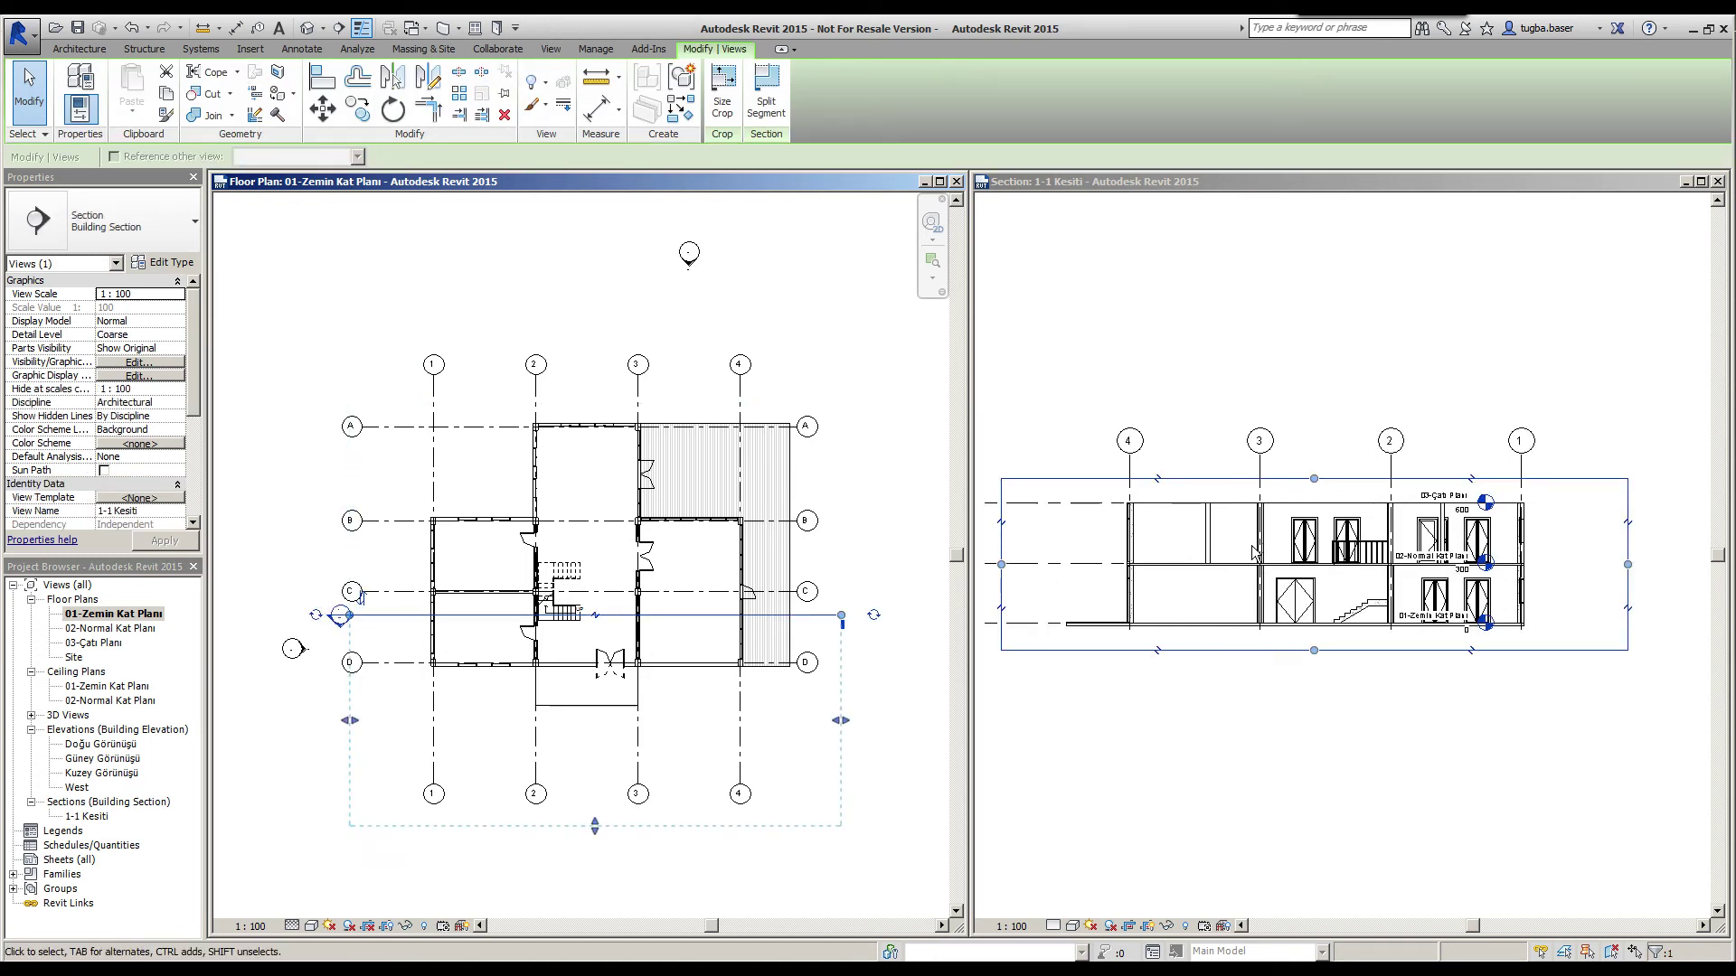
left_click(360, 599)
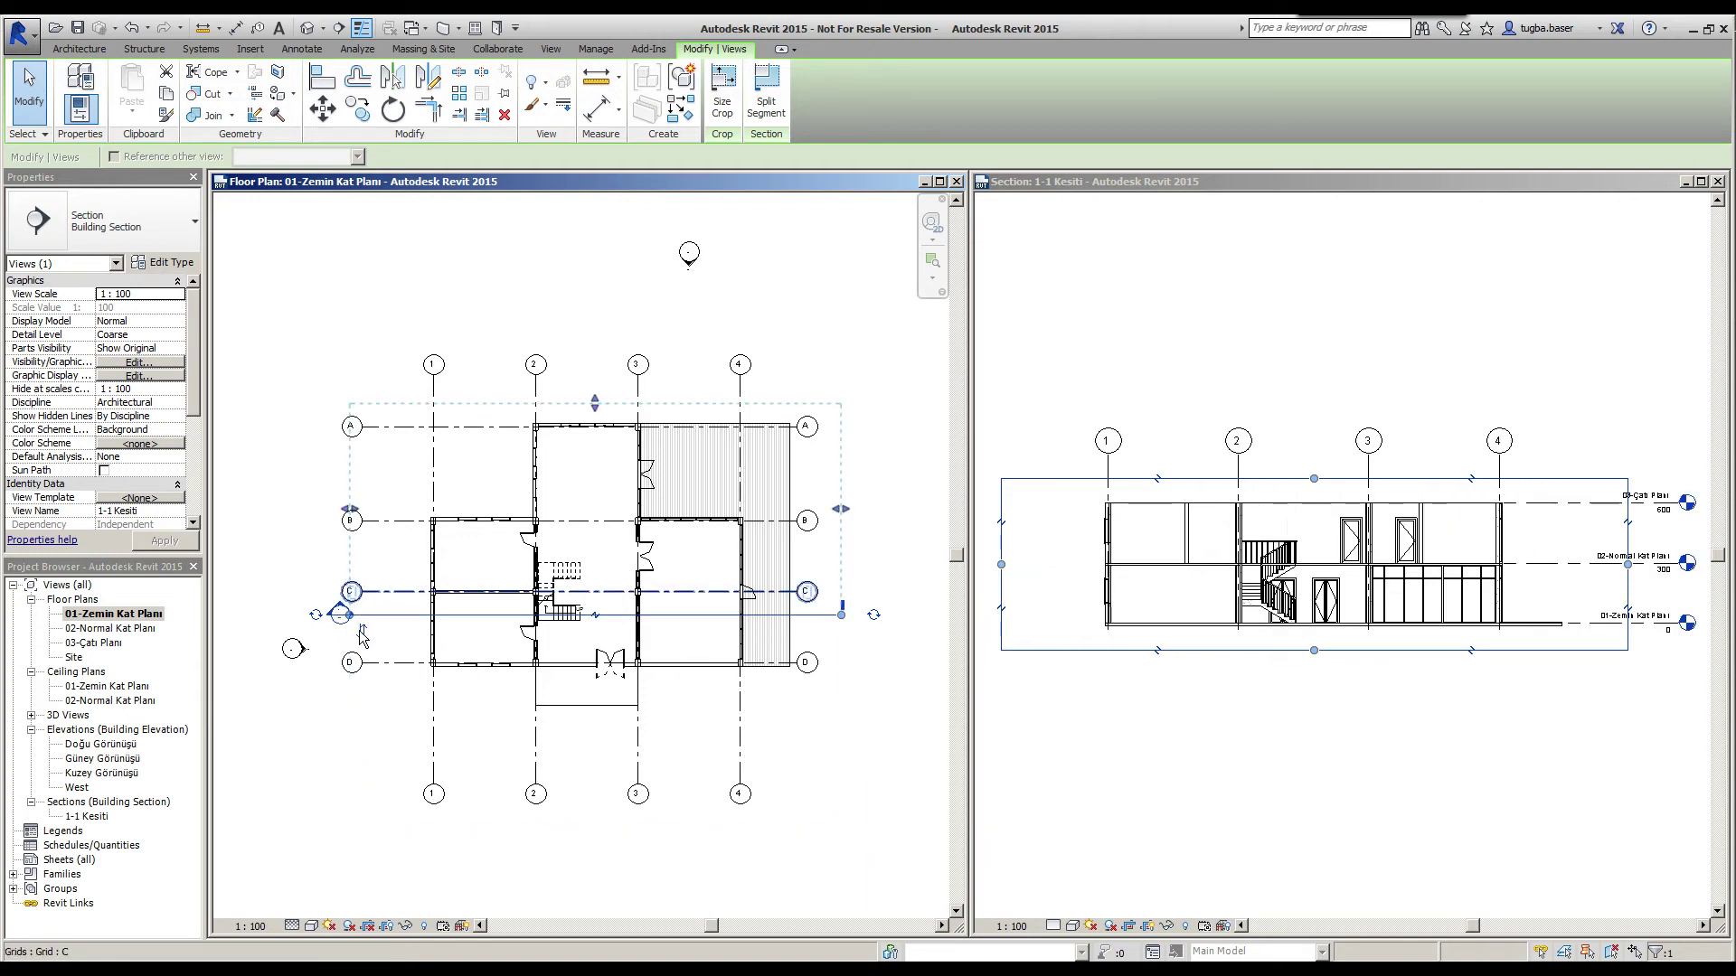
left_click(404, 802)
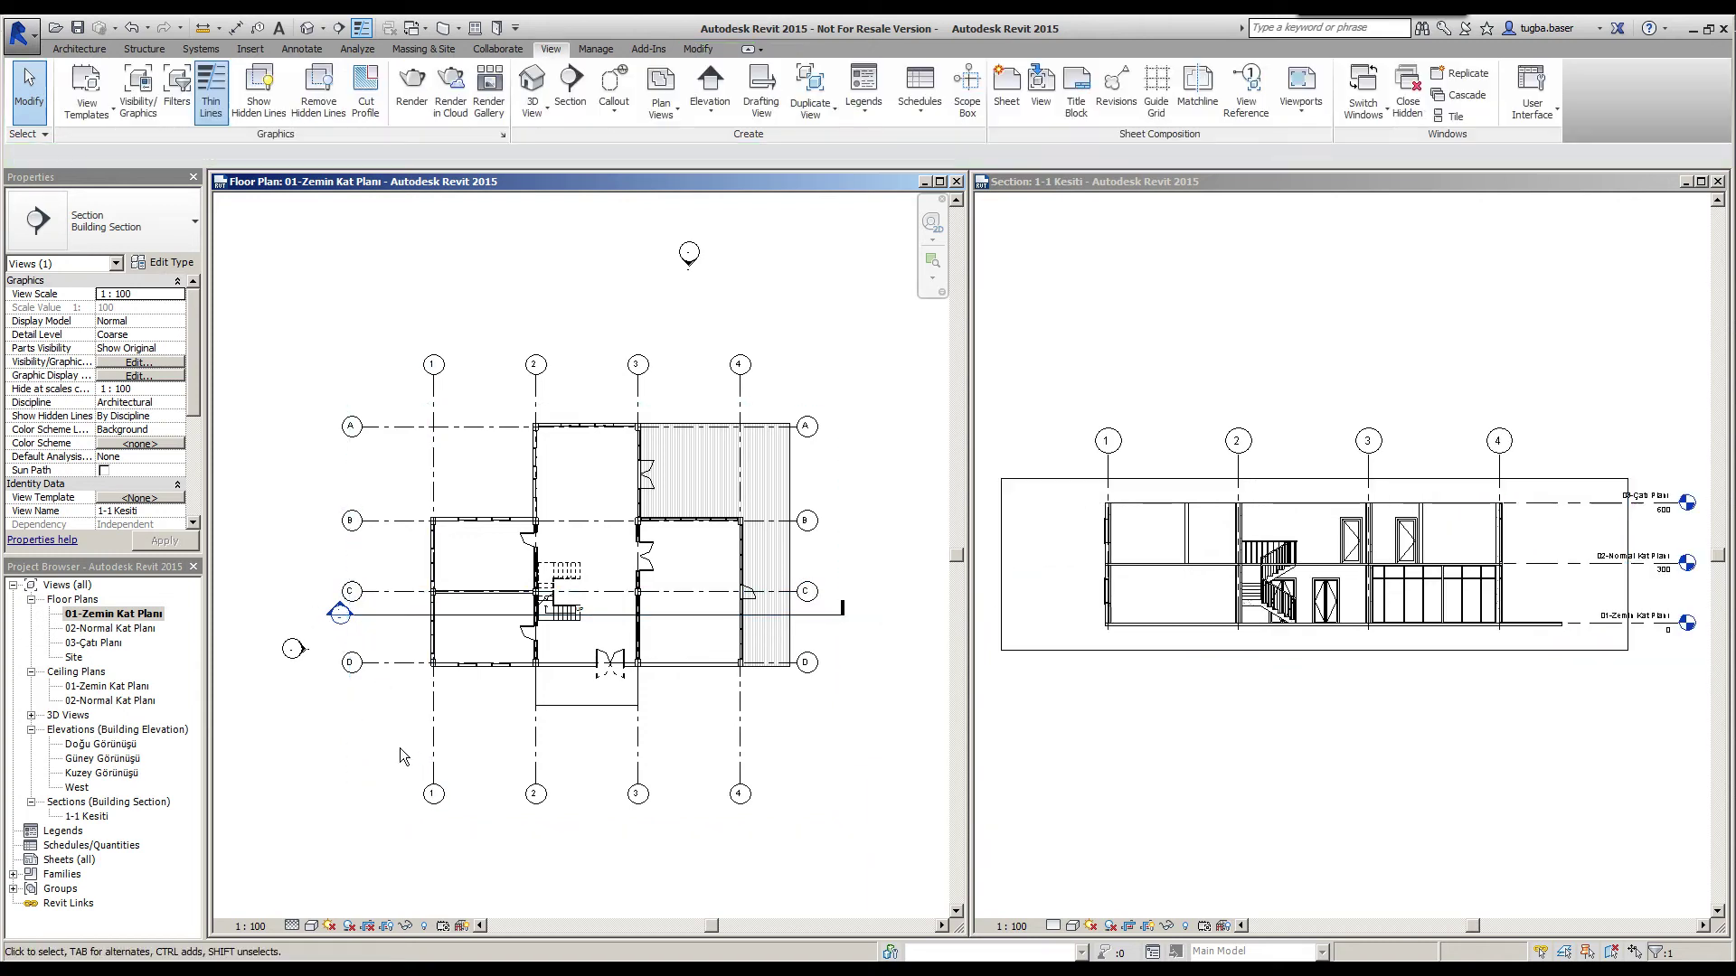
left_click(482, 615)
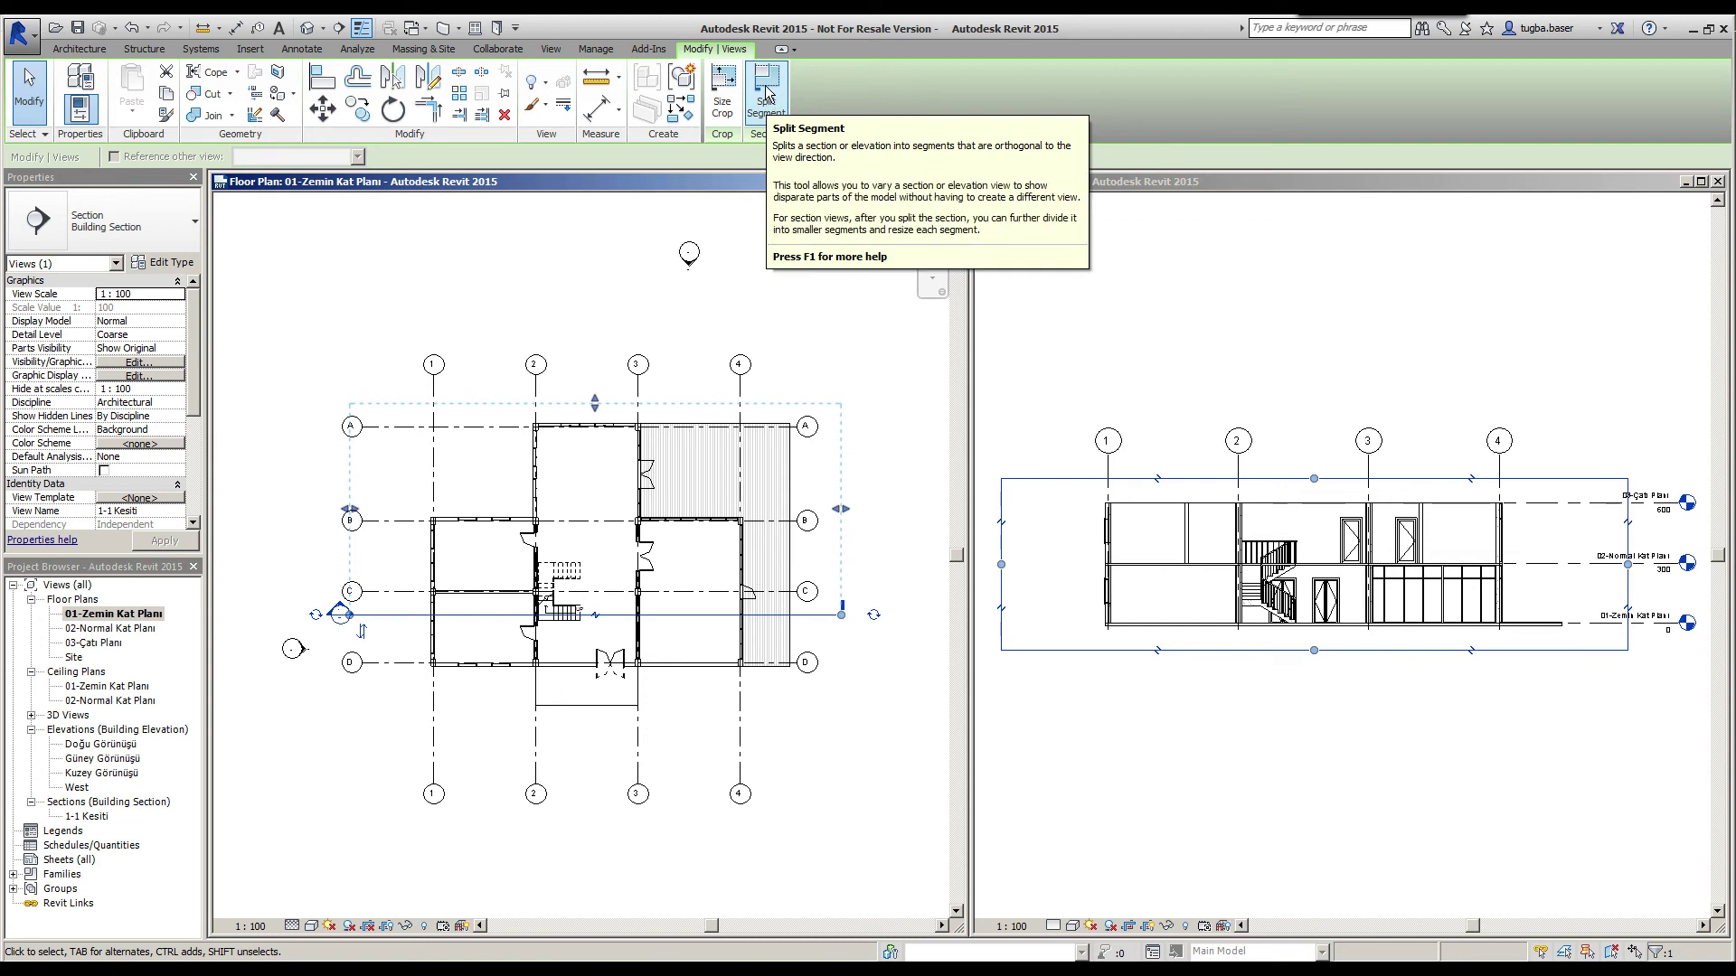
Split the 1-1 Kesiti line near grid 3 and jog its right part north, between grids B and C.
left_click(767, 93)
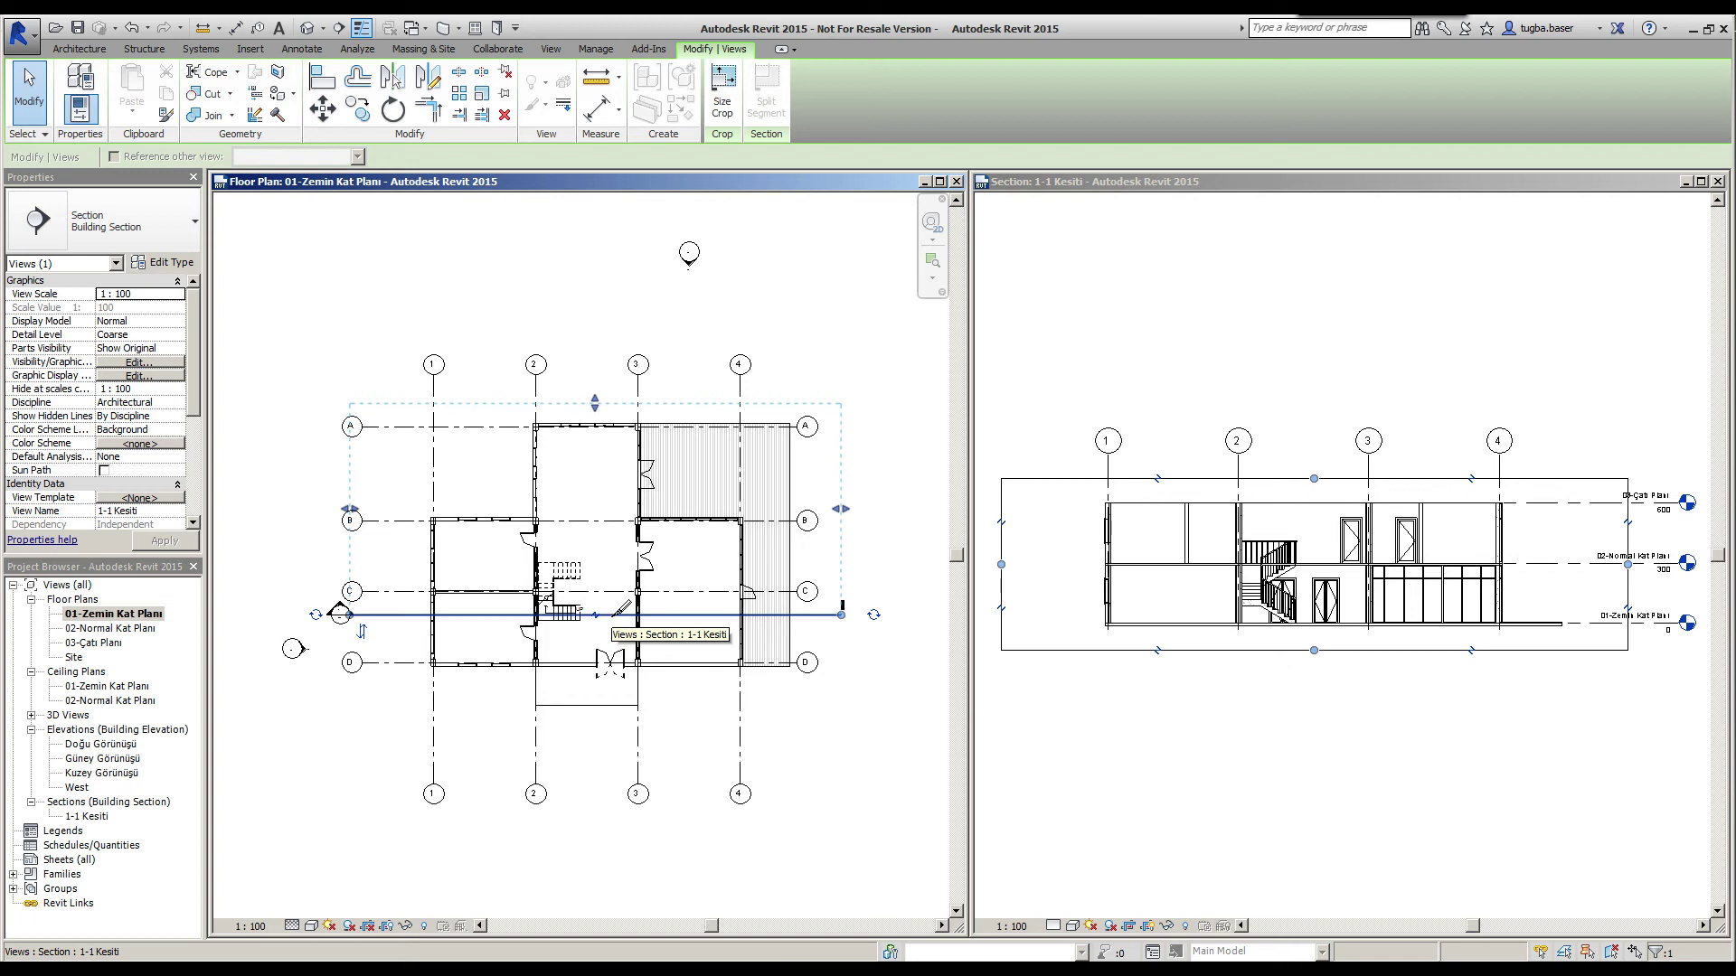
left_click(616, 614)
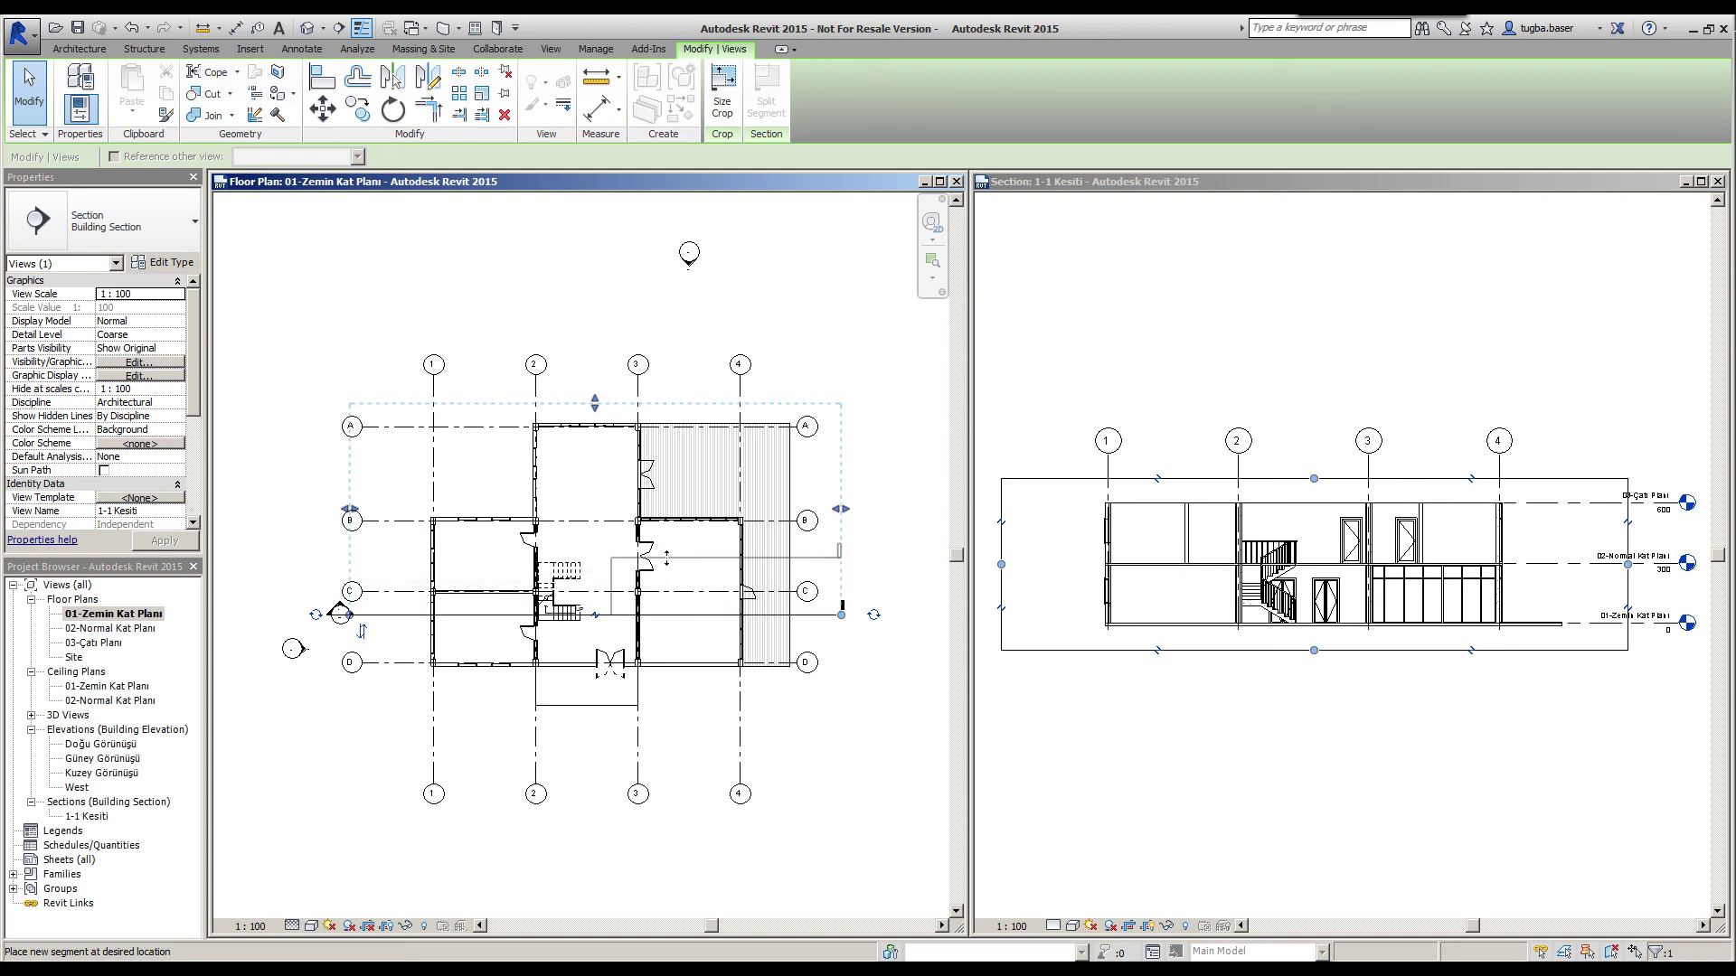
left_click(632, 558)
key("Escape")
key("Escape")
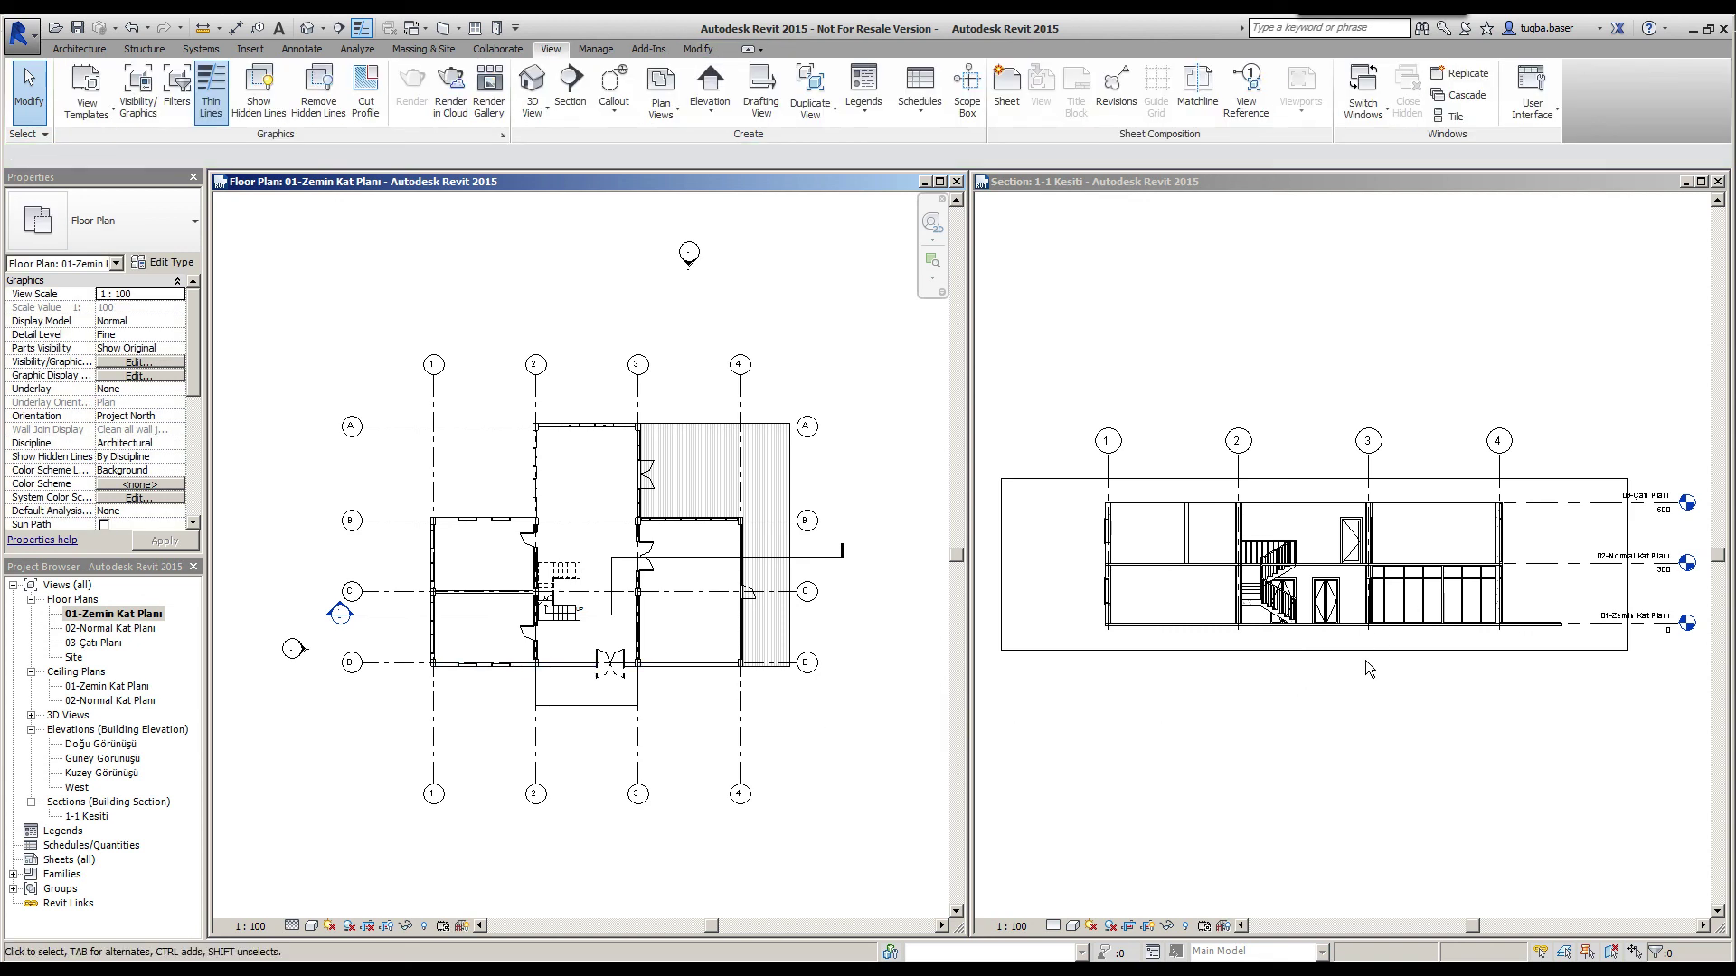
Zoom into the 1-1 Kesiti section to inspect the double door and glazing it cuts.
left_click(1378, 636)
scroll(1365, 645, "up", 3)
scroll(1383, 615, "up", 4)
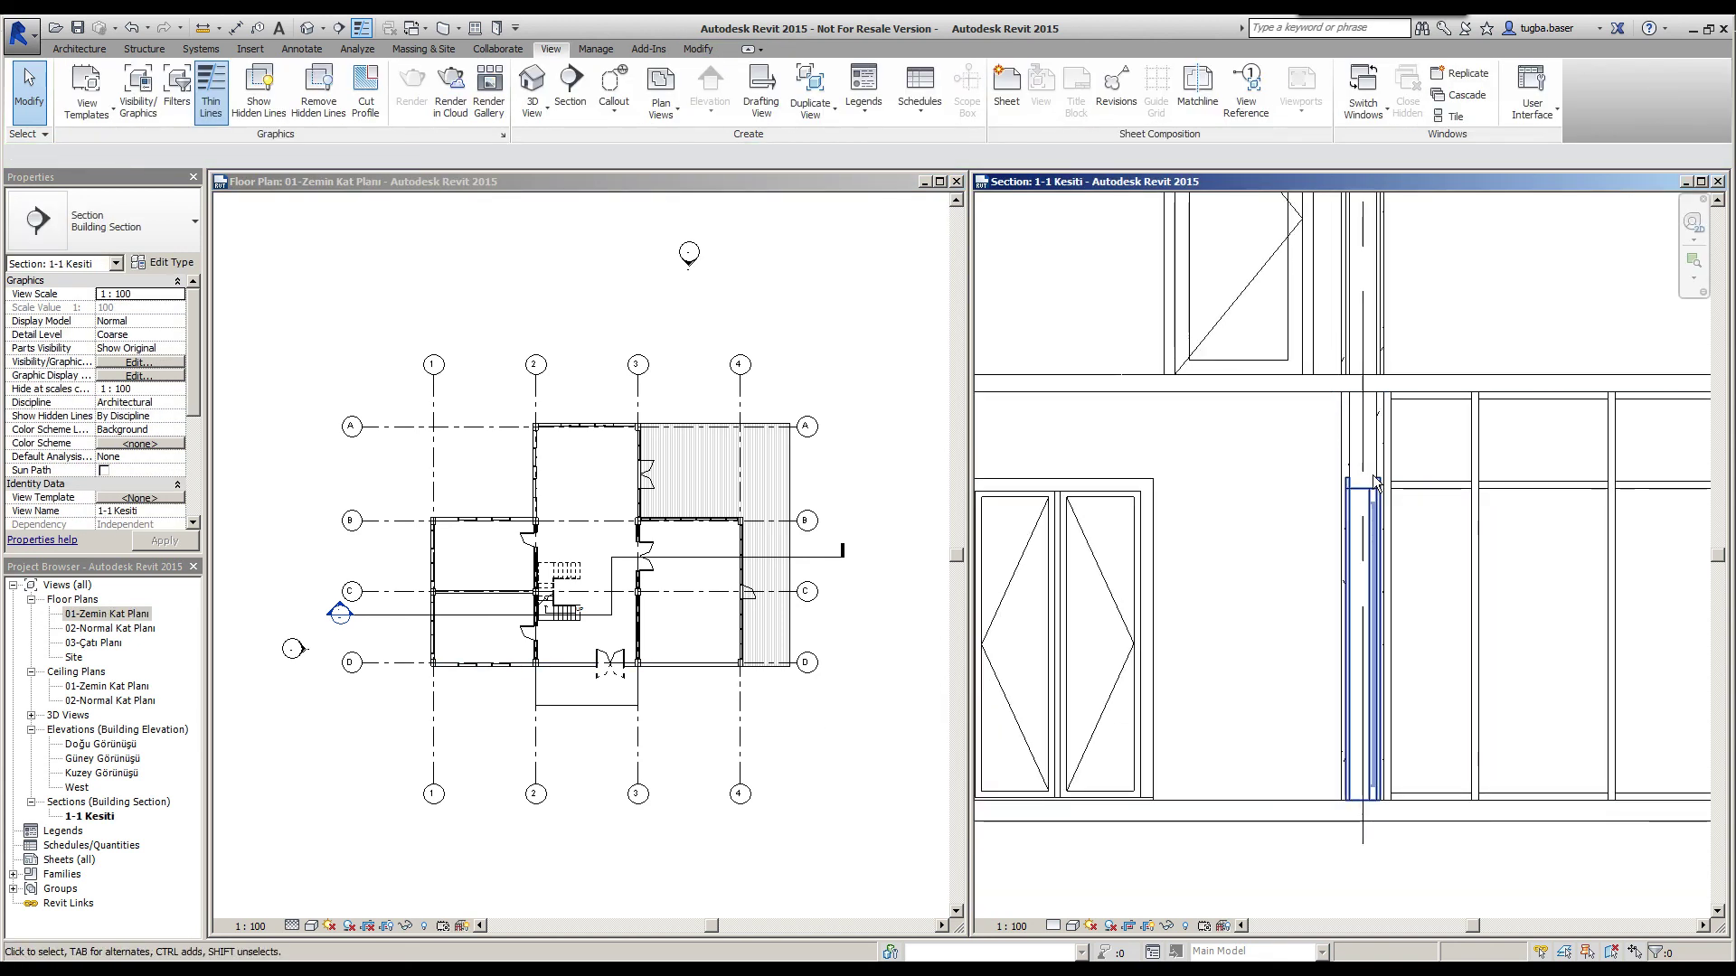
scroll(1294, 725, "down", 1)
left_click(753, 794)
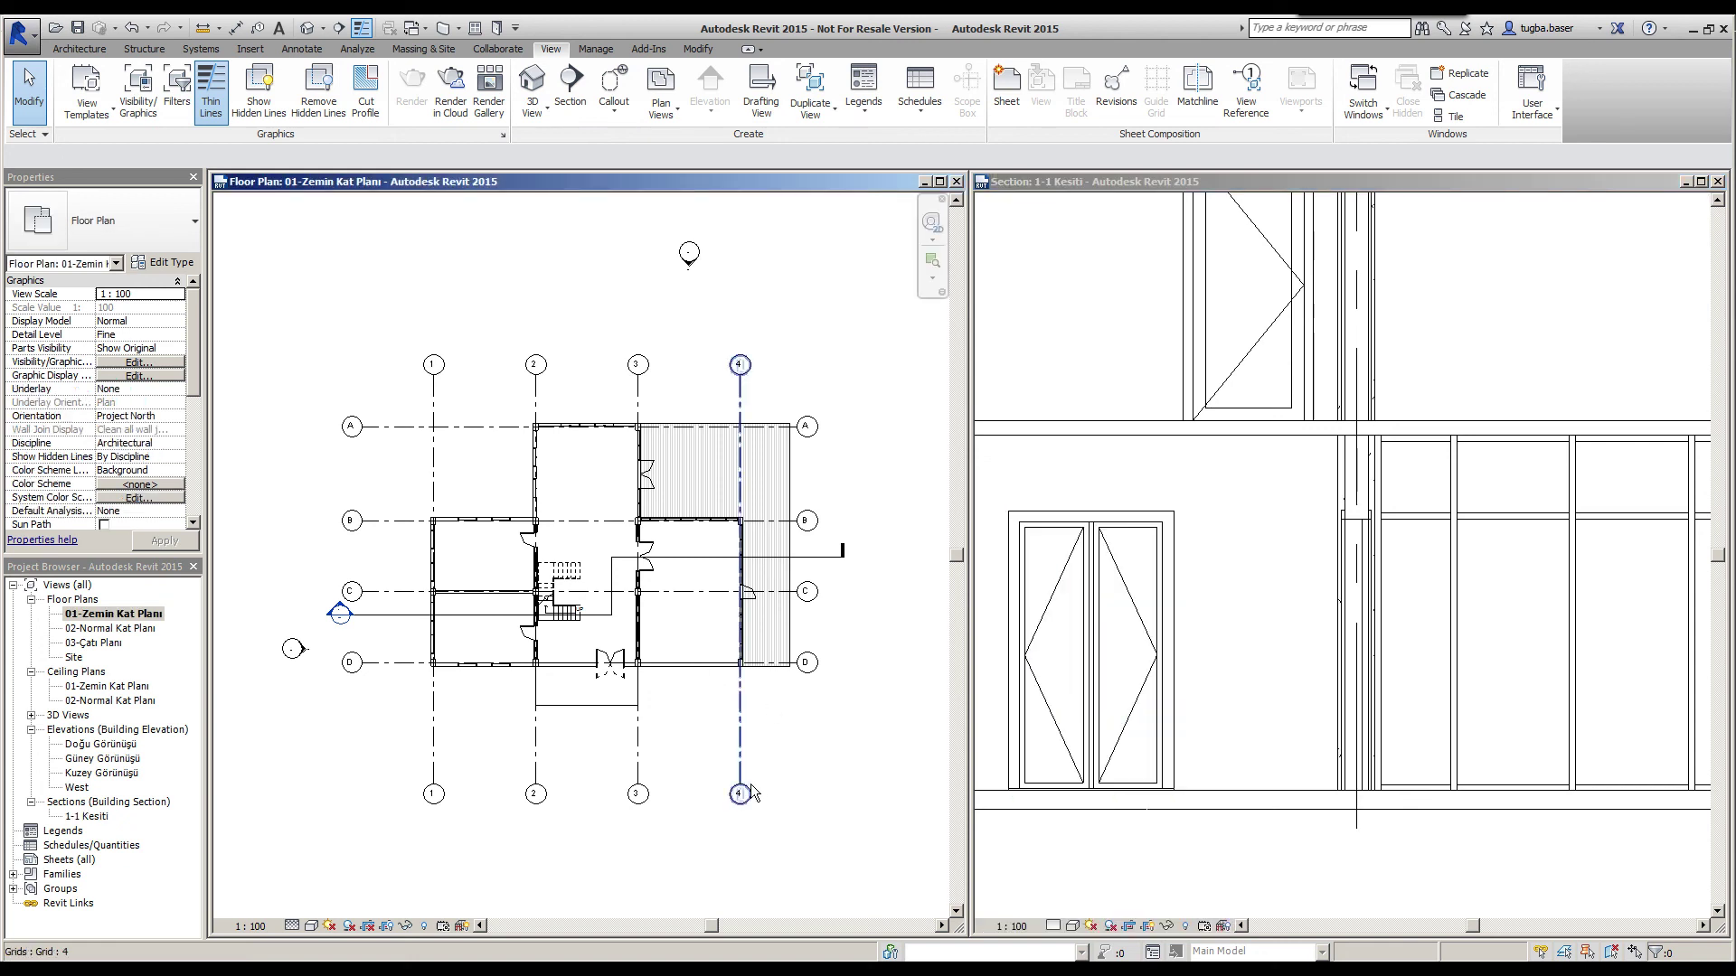